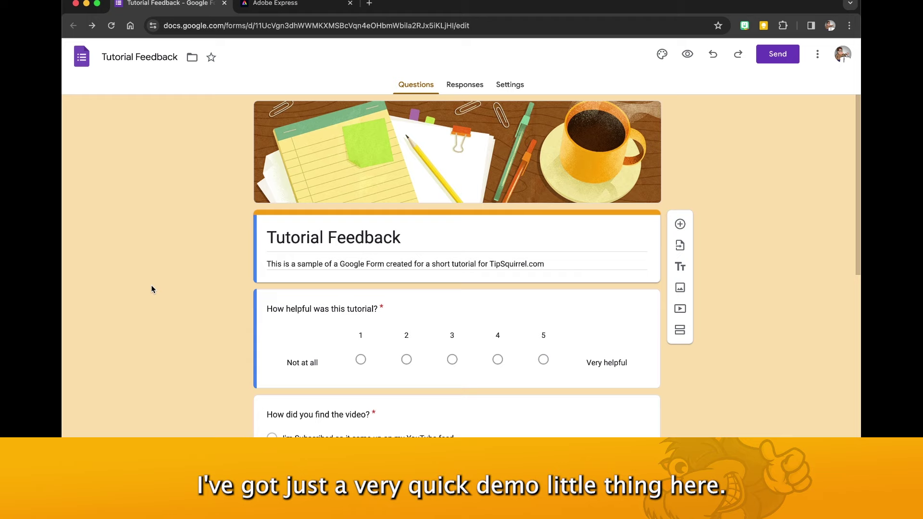
Shorten the form's share link to a forms.gle URL and copy it.
{"action": "scroll", "coordinate": [152, 289], "scroll_direction": "down", "scroll_amount": 10}
{"action": "scroll", "coordinate": [152, 288], "scroll_direction": "up", "scroll_amount": 10}
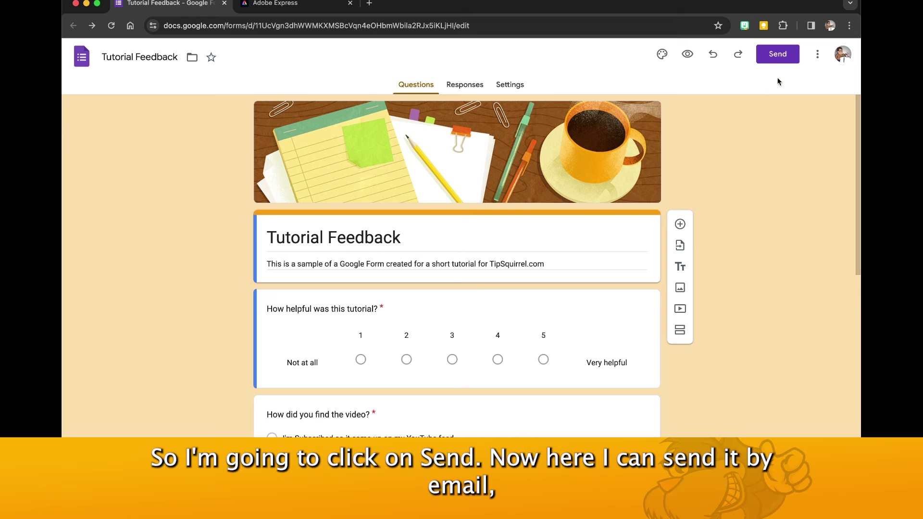
{"action": "left_click", "coordinate": [776, 56]}
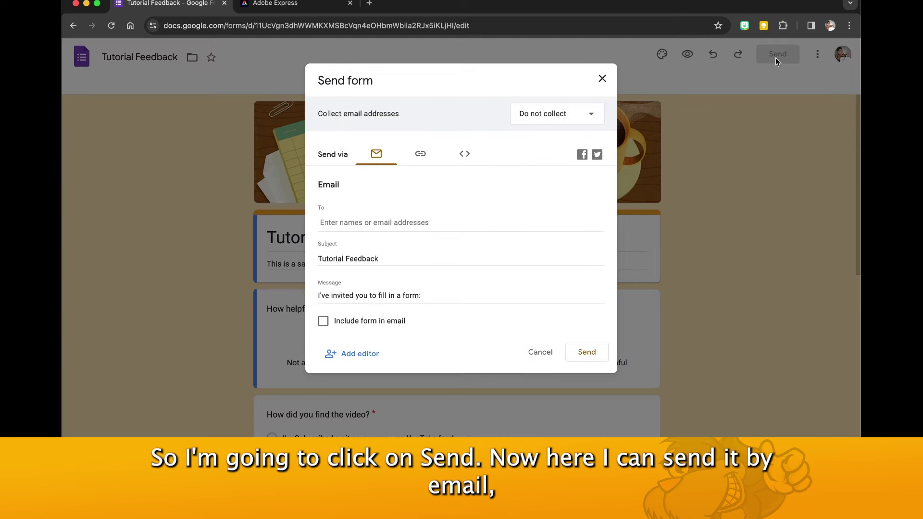
{"action": "left_click", "coordinate": [465, 155]}
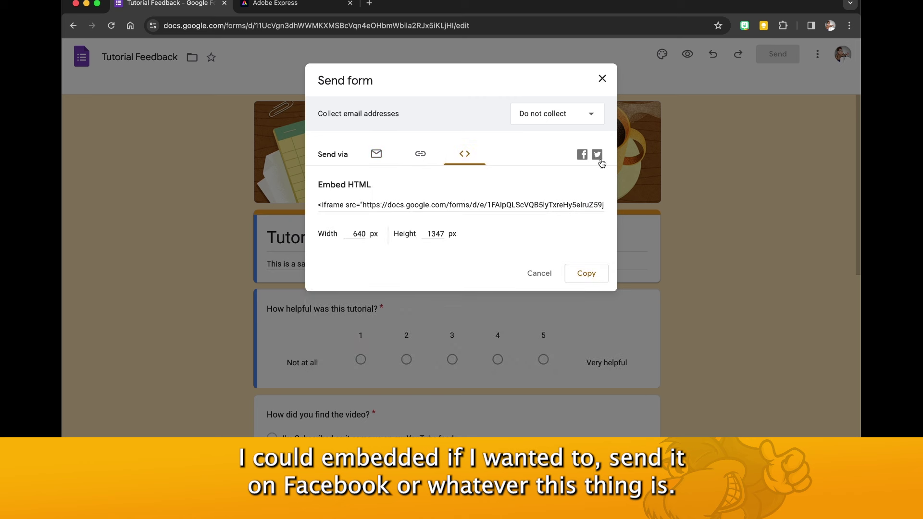
{"action": "left_click", "coordinate": [422, 159]}
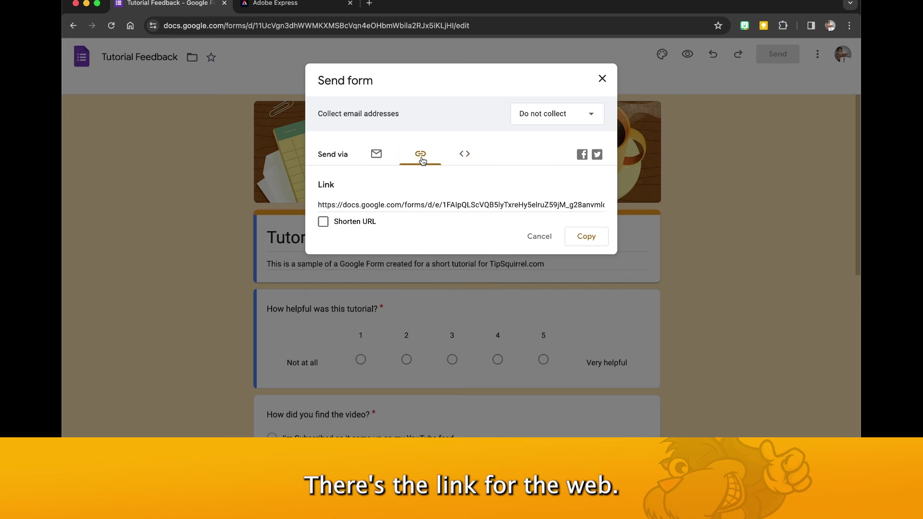
{"action": "left_click", "coordinate": [323, 222]}
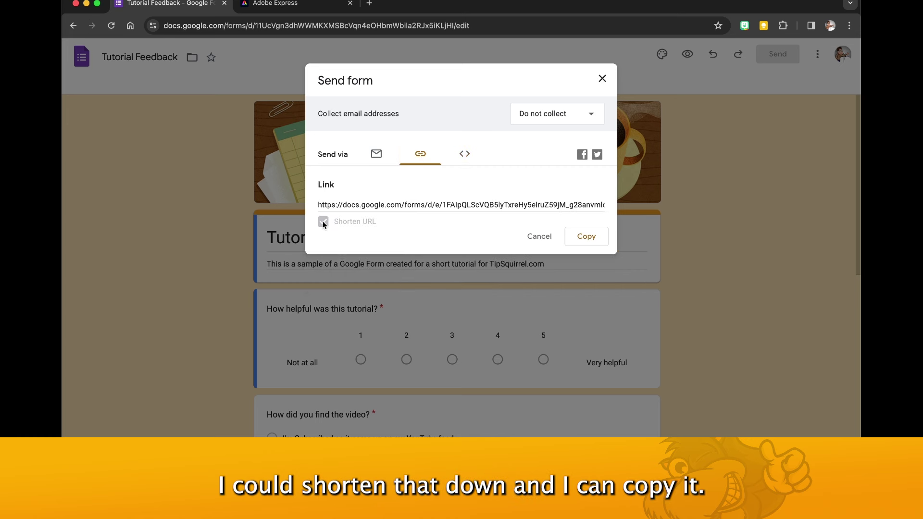
{"action": "left_click", "coordinate": [586, 237]}
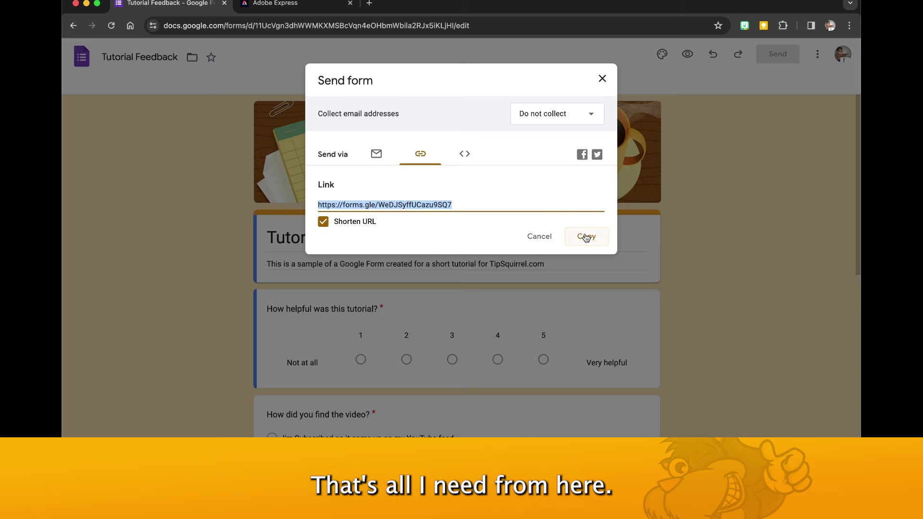
Switch to Adobe Express and launch the Generate QR code quick action.
{"action": "left_click", "coordinate": [278, 4]}
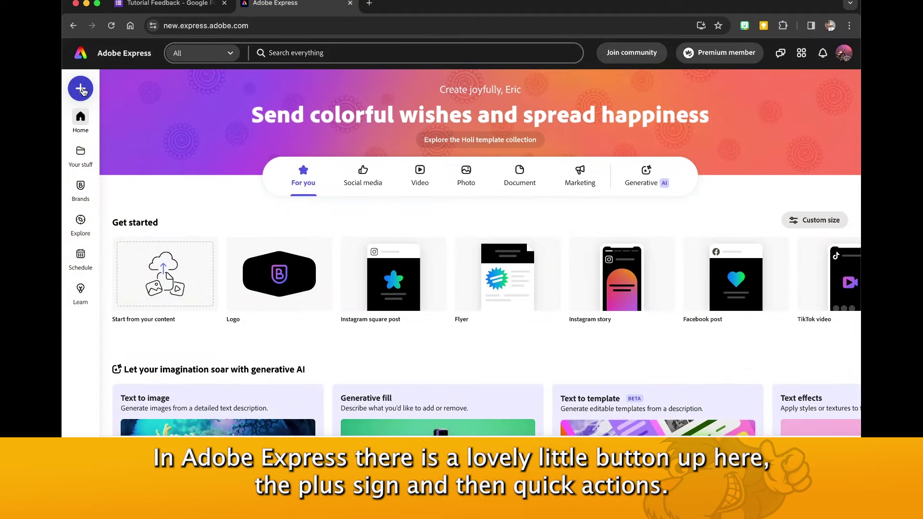
{"action": "left_click", "coordinate": [81, 90]}
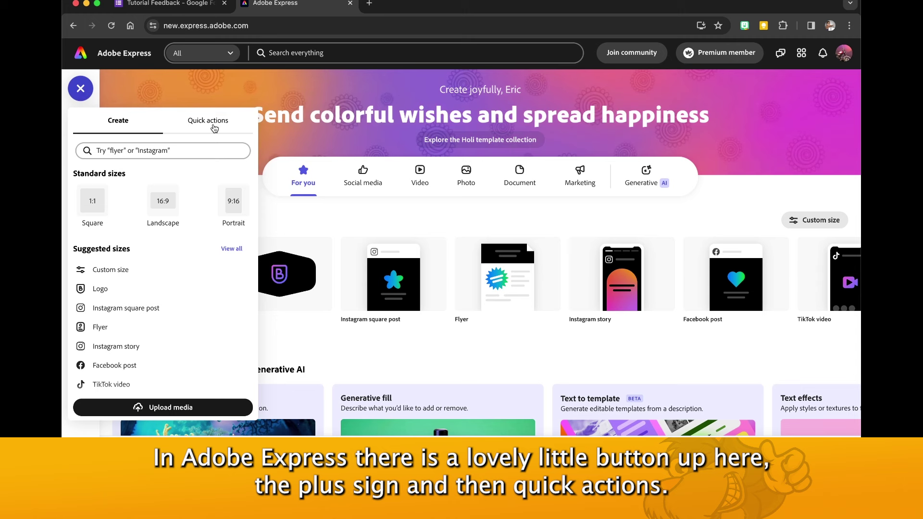
{"action": "left_click", "coordinate": [215, 128]}
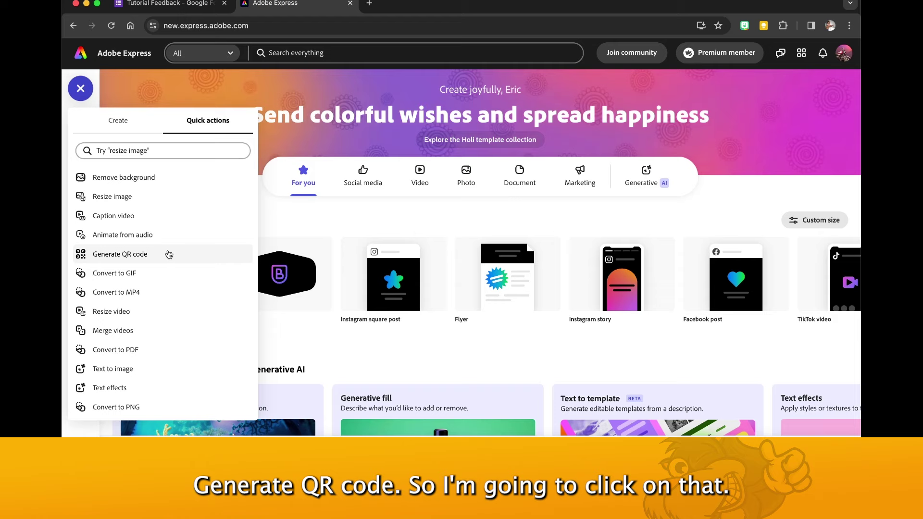
{"action": "left_click", "coordinate": [168, 255]}
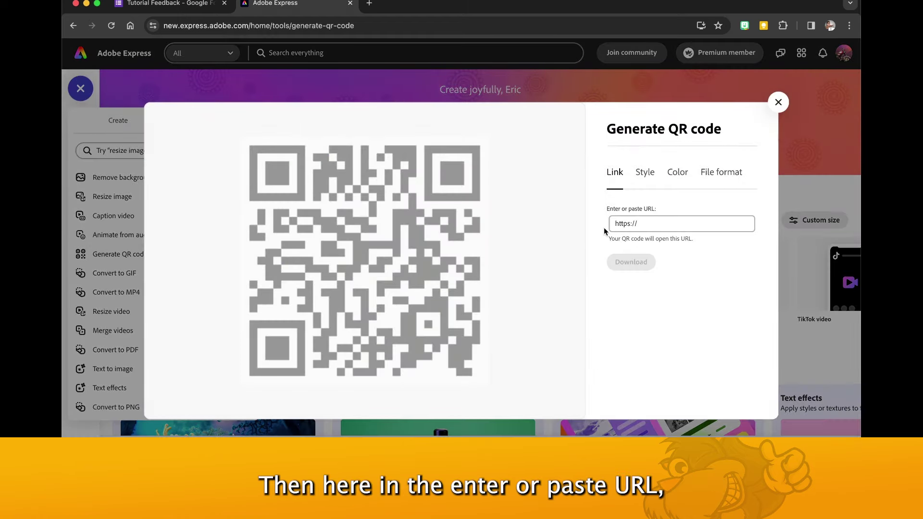
Paste the copied forms.gle link into the QR code URL field.
{"action": "left_click", "coordinate": [647, 225]}
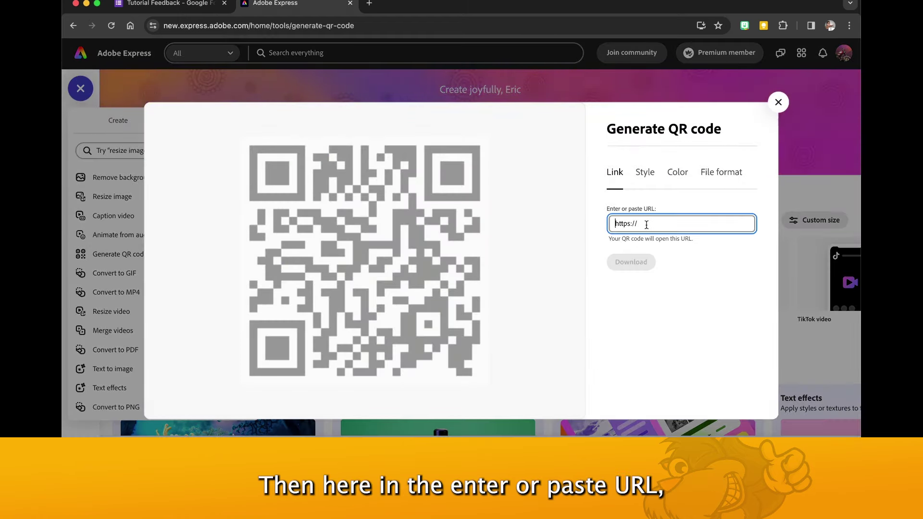
{"action": "key", "text": "ctrl+v"}
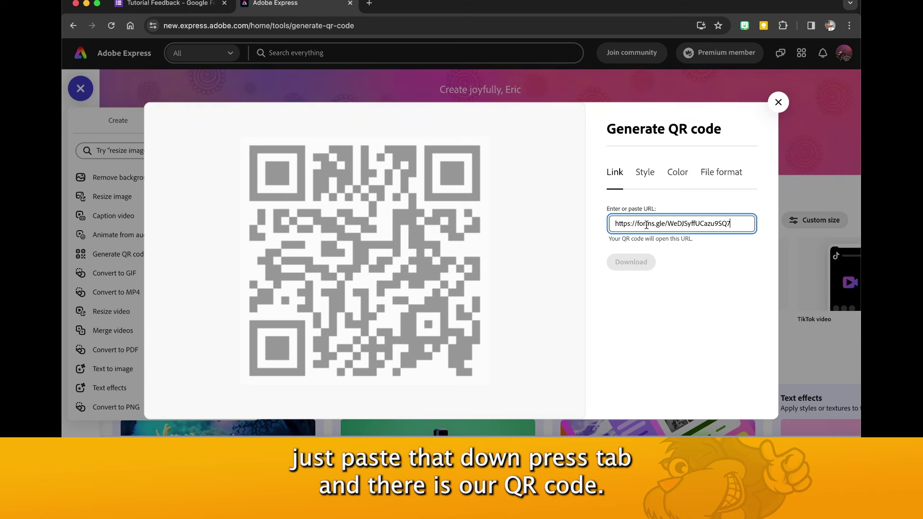
{"action": "key", "text": "Tab"}
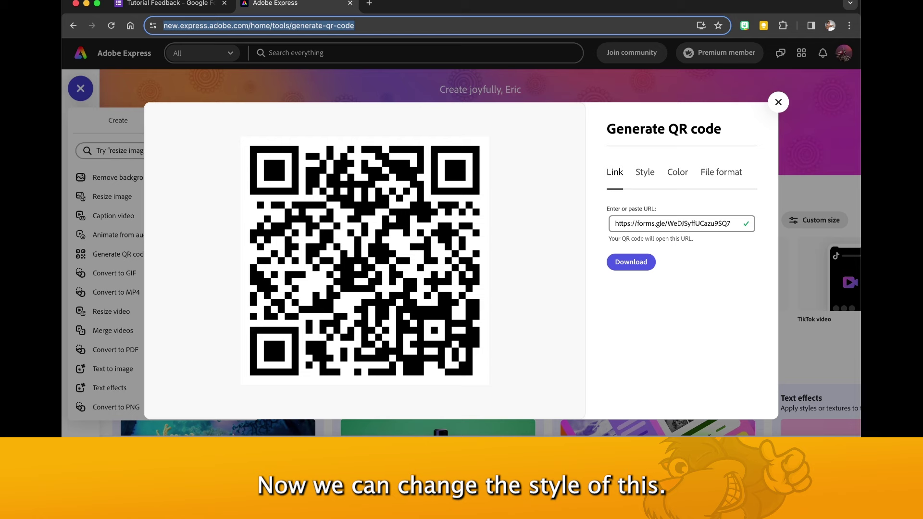
Style the QR code with rounded dots, rounded-square marker borders and round marker centres.
{"action": "left_click", "coordinate": [652, 177]}
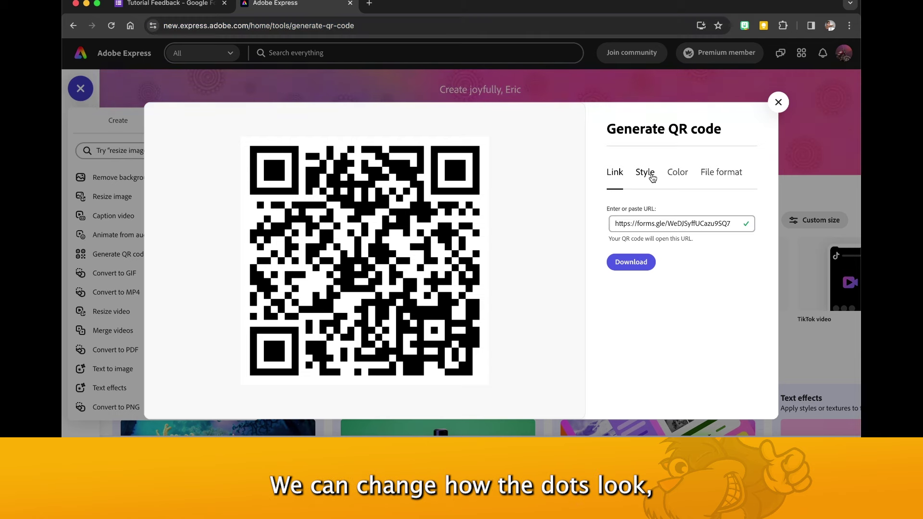
{"action": "left_click", "coordinate": [642, 226]}
{"action": "left_click", "coordinate": [666, 228]}
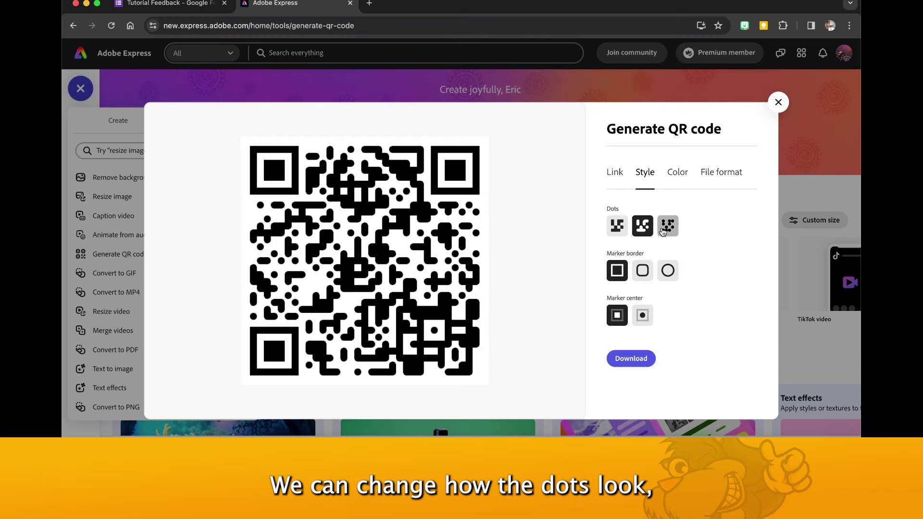
{"action": "left_click", "coordinate": [617, 226]}
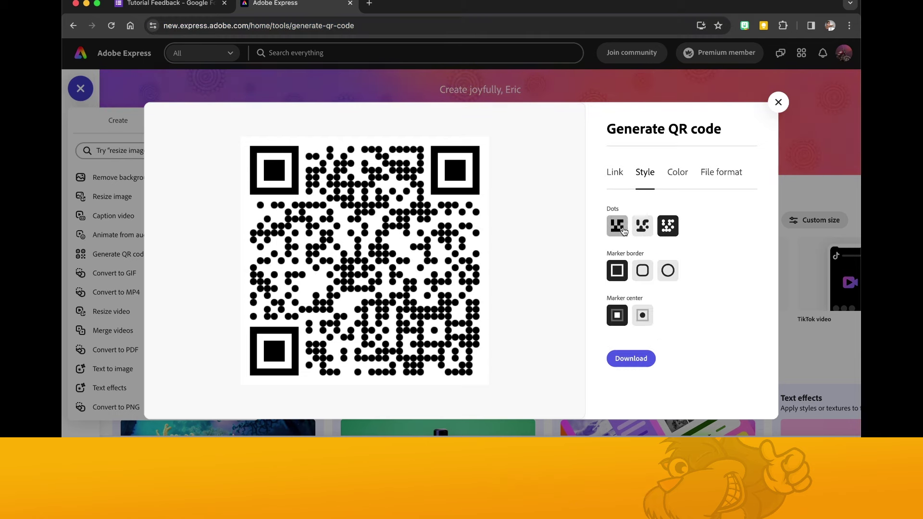
{"action": "left_click", "coordinate": [642, 270]}
{"action": "left_click", "coordinate": [666, 272]}
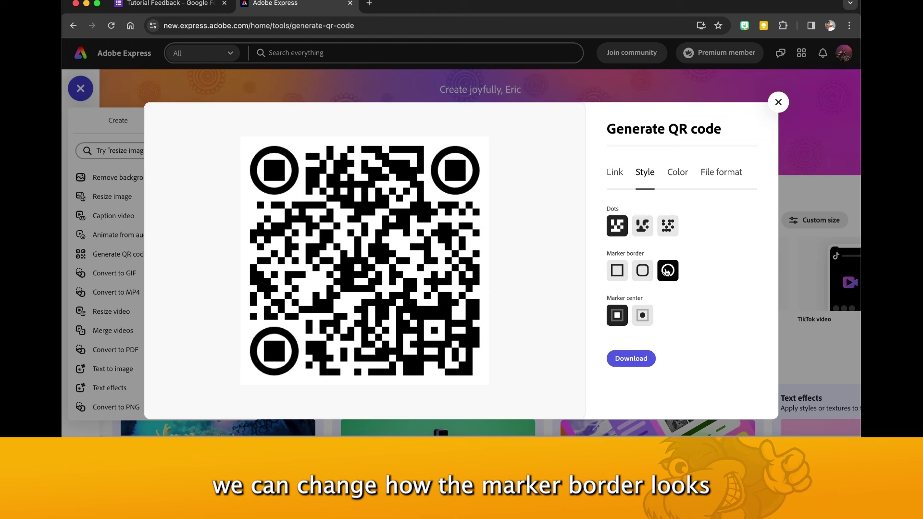
{"action": "left_click", "coordinate": [643, 316]}
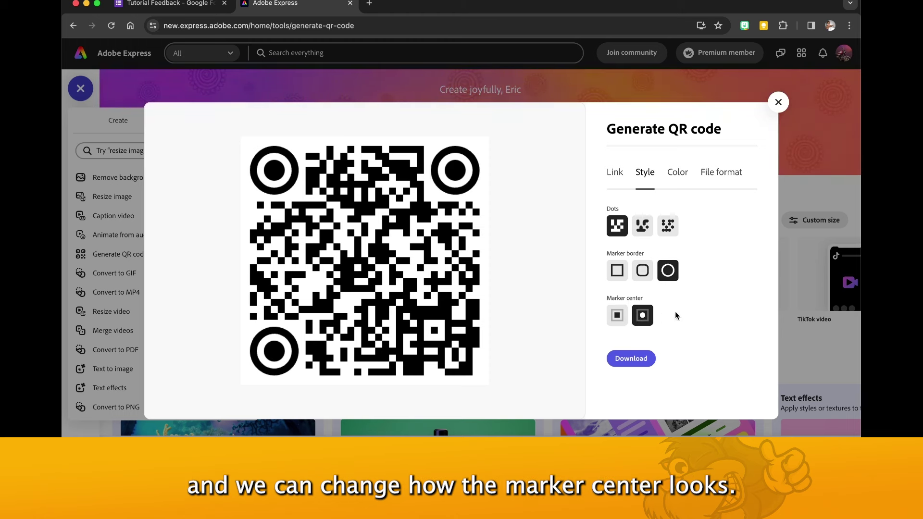
{"action": "left_click", "coordinate": [643, 270]}
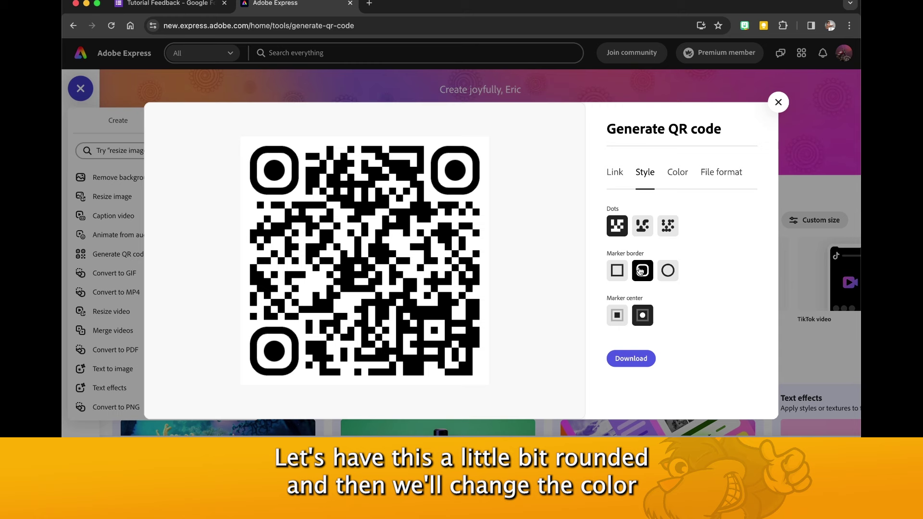
{"action": "left_click", "coordinate": [643, 233]}
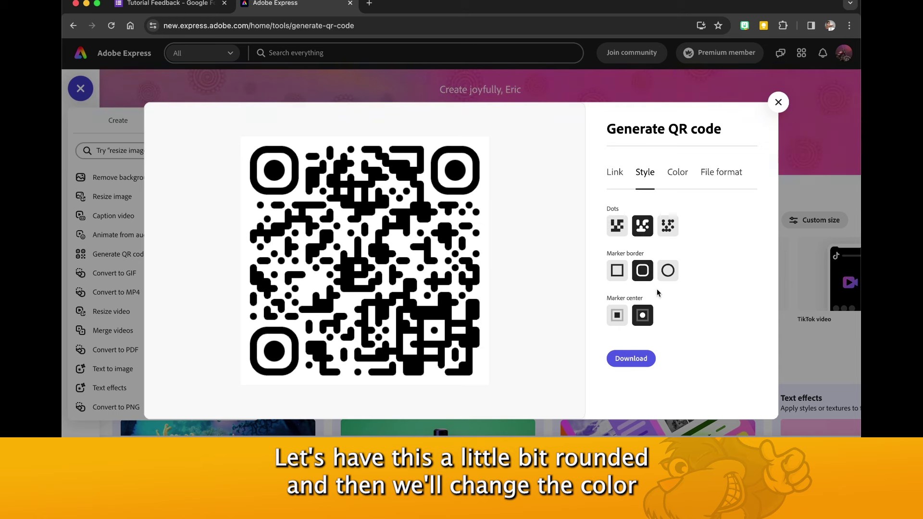
{"action": "left_click", "coordinate": [682, 175]}
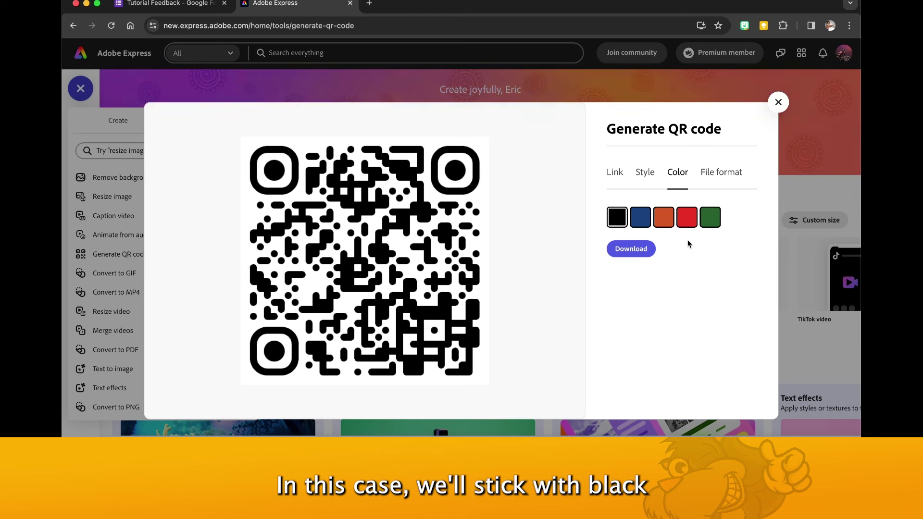
Set the QR code's file format to PNG after briefly trying JPG.
{"action": "left_click", "coordinate": [720, 177]}
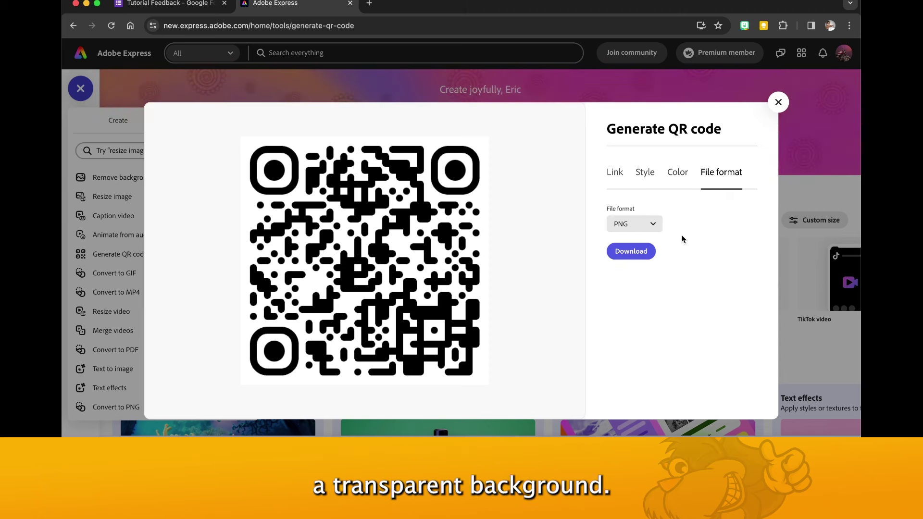
{"action": "left_click", "coordinate": [651, 222]}
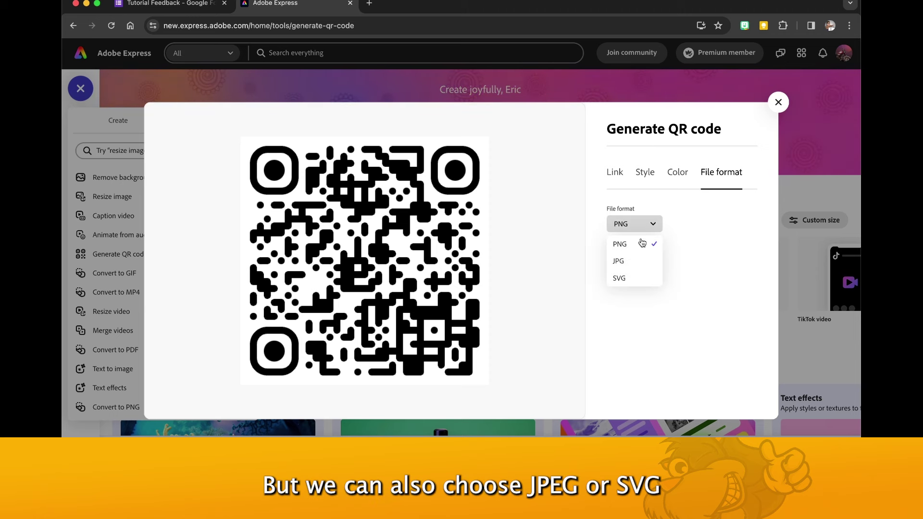
{"action": "left_click", "coordinate": [630, 262]}
{"action": "left_click", "coordinate": [634, 225]}
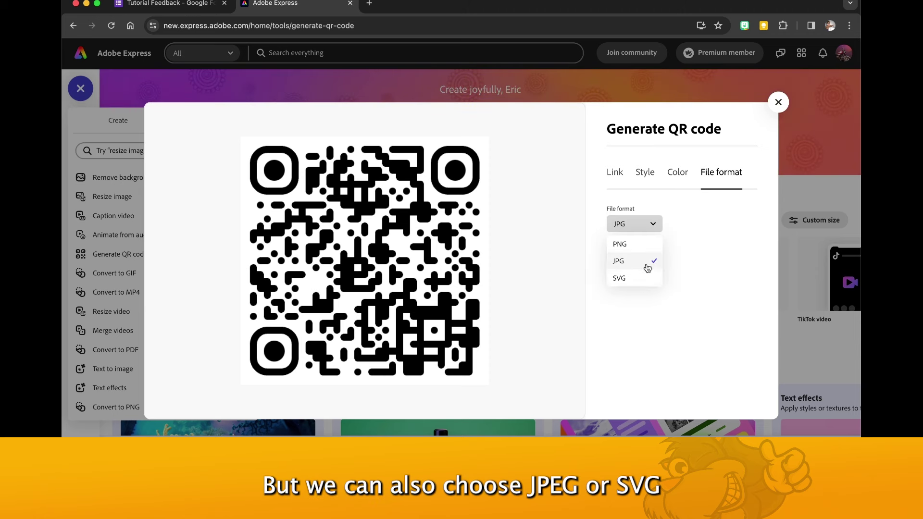
{"action": "left_click", "coordinate": [635, 244]}
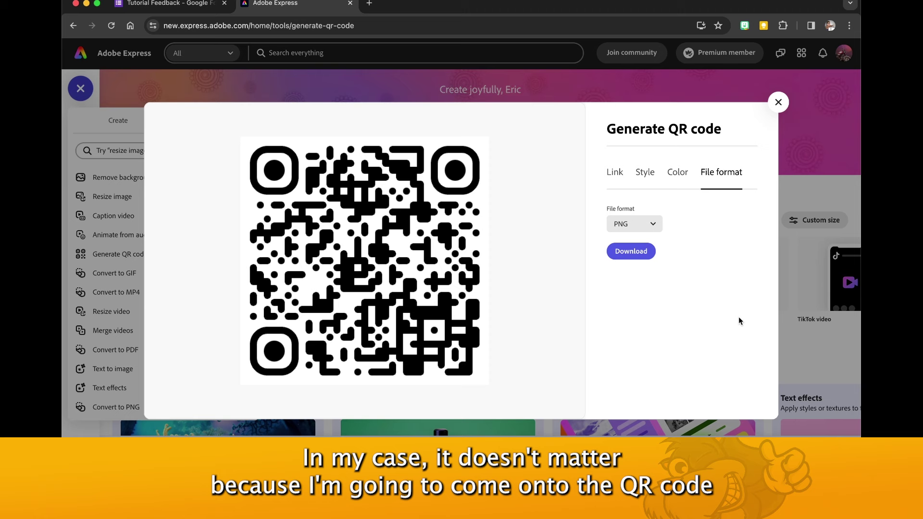
Copy the QR code image and close the generator.
{"action": "right_click", "coordinate": [341, 290]}
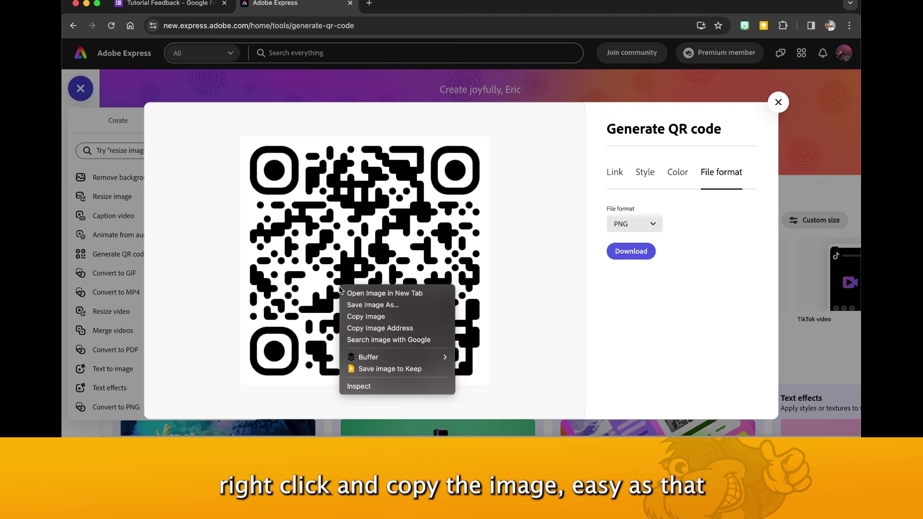
{"action": "left_click", "coordinate": [355, 316]}
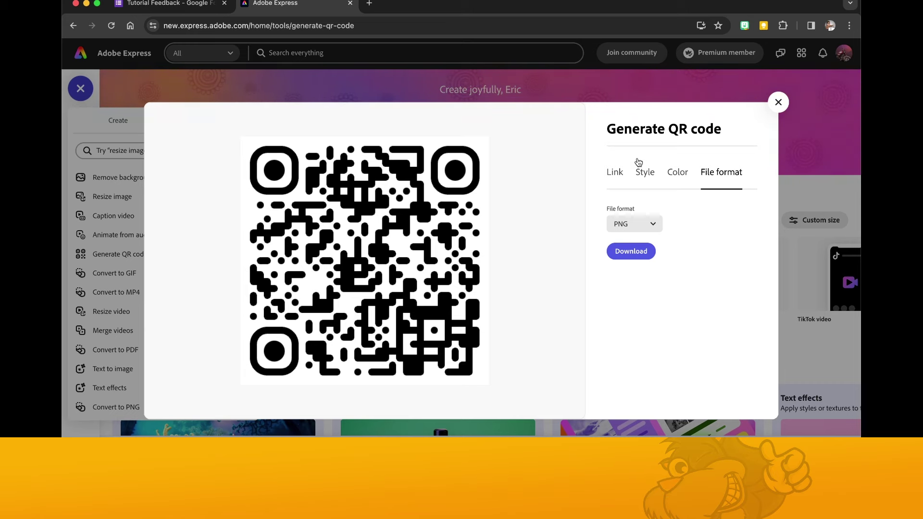
{"action": "left_click", "coordinate": [779, 105]}
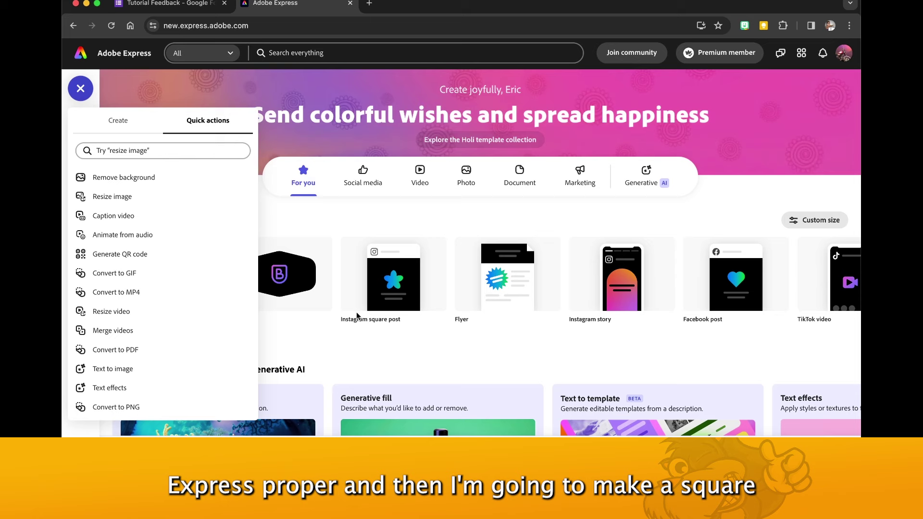
Start a new blank Instagram square post.
{"action": "left_click", "coordinate": [368, 337]}
{"action": "mouse_move", "coordinate": [361, 327]}
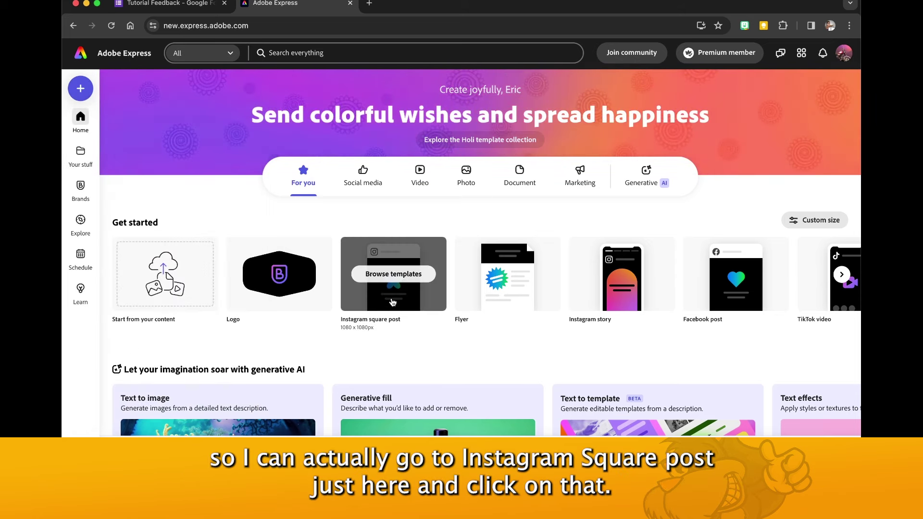
{"action": "left_click", "coordinate": [393, 302]}
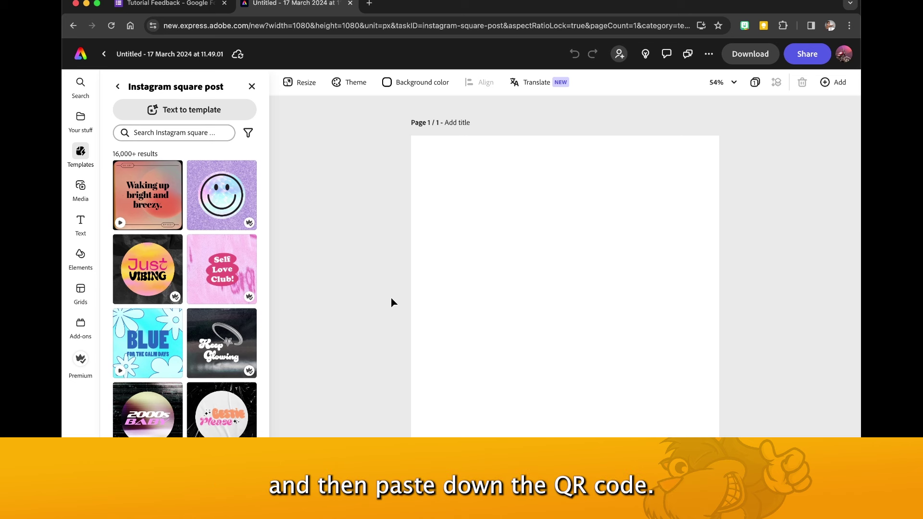
Paste the QR code onto the post, enlarge it and centre it horizontally.
{"action": "key", "text": "super+v"}
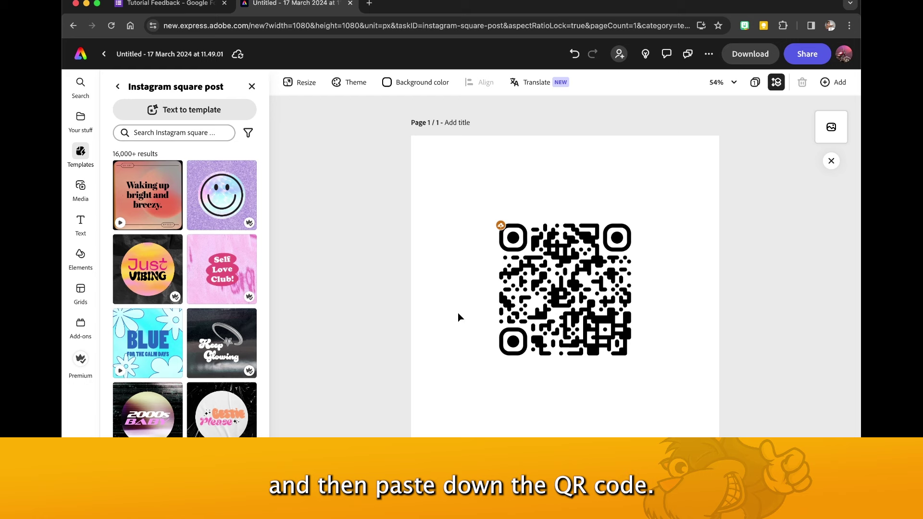
{"action": "left_click_drag", "start_coordinate": [544, 306], "coordinate": [519, 235]}
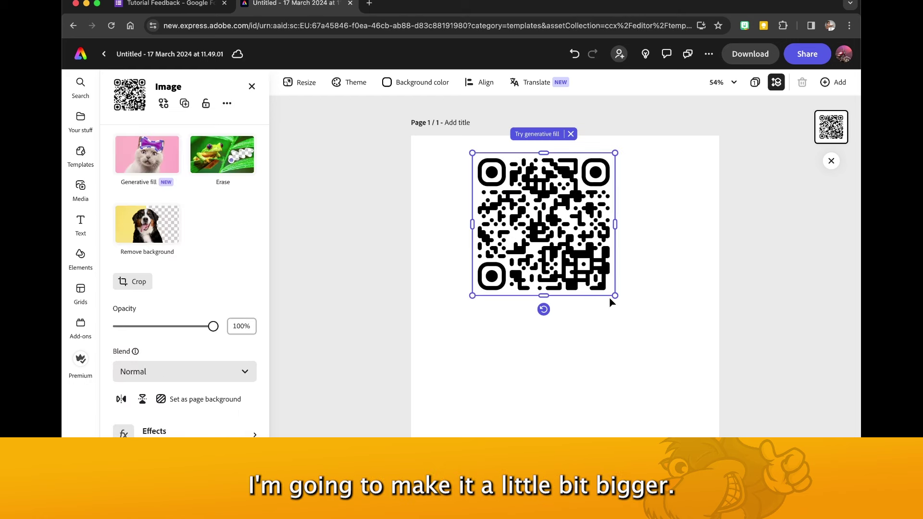
{"action": "left_click_drag", "start_coordinate": [615, 296], "coordinate": [685, 365]}
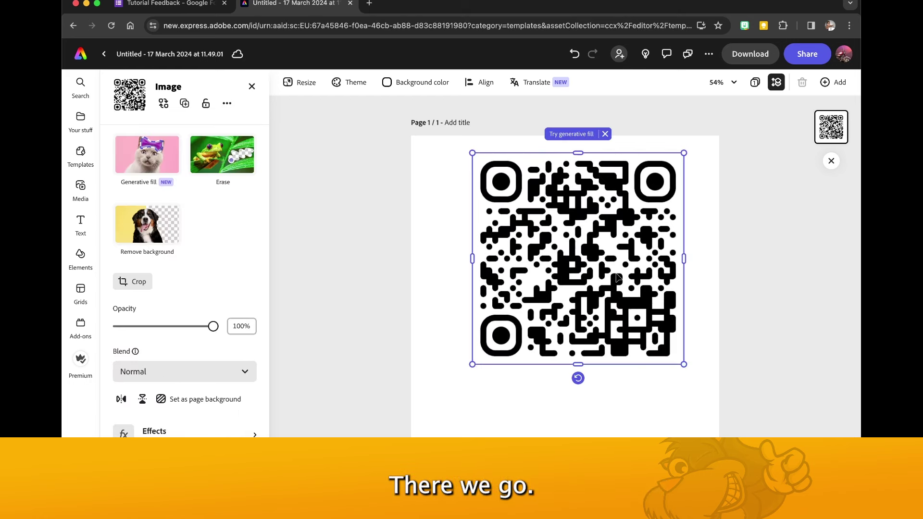
{"action": "left_click_drag", "start_coordinate": [617, 277], "coordinate": [606, 276]}
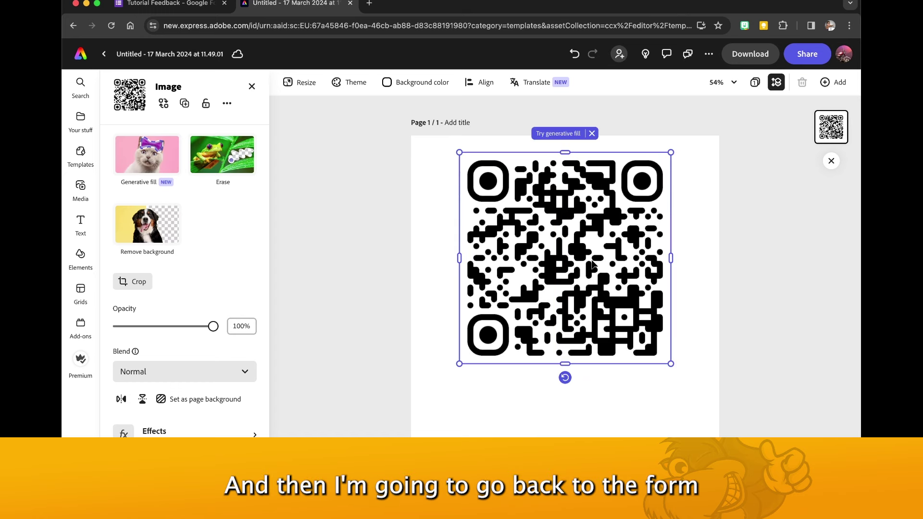
Copy the form's share link and paste it as text below the QR code.
{"action": "left_click", "coordinate": [196, 7]}
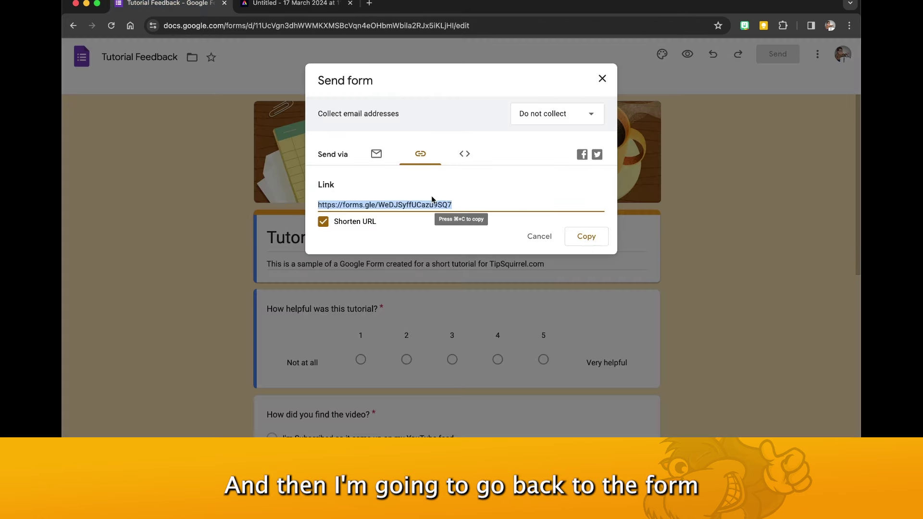
{"action": "left_click", "coordinate": [584, 237]}
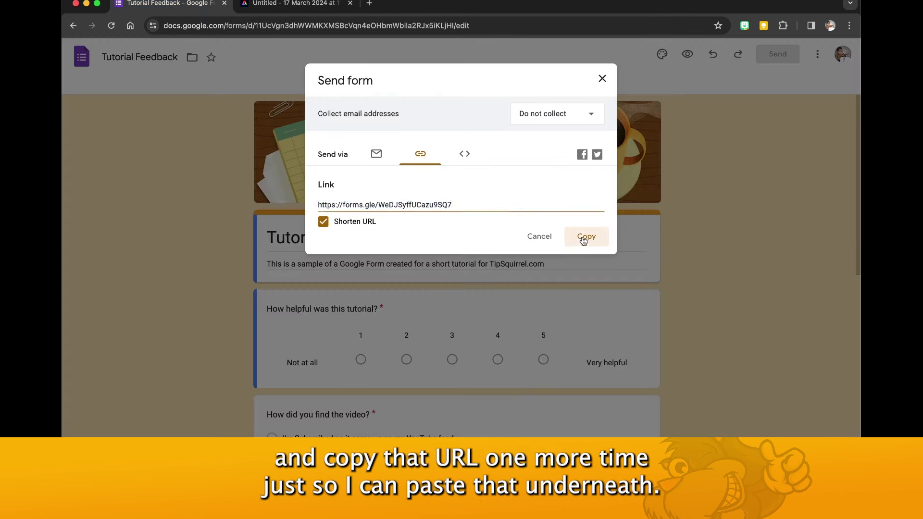
{"action": "left_click", "coordinate": [289, 5]}
{"action": "left_click", "coordinate": [448, 362]}
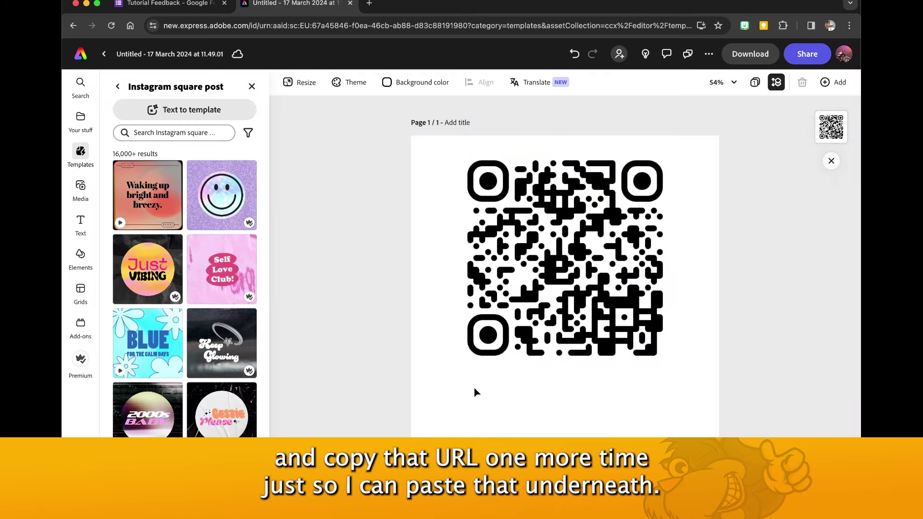
{"action": "key", "text": "cmd+v"}
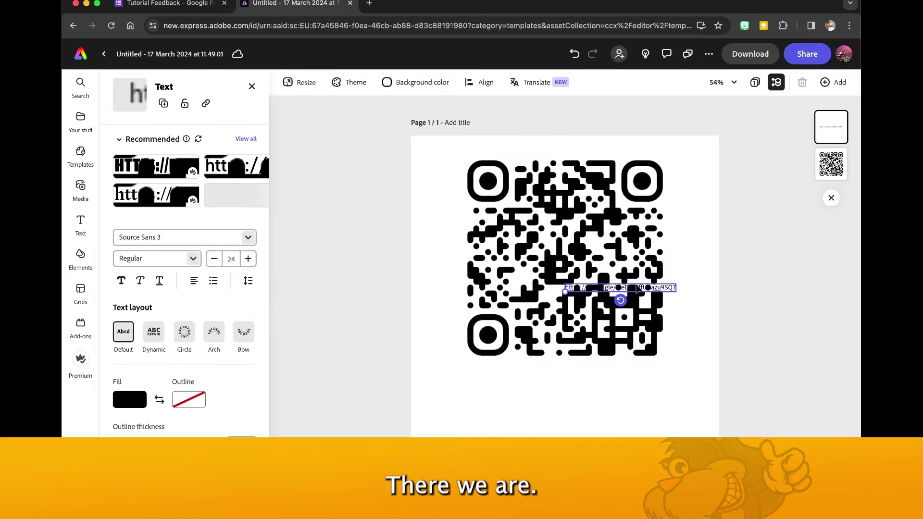
{"action": "left_click_drag", "start_coordinate": [619, 289], "coordinate": [582, 396]}
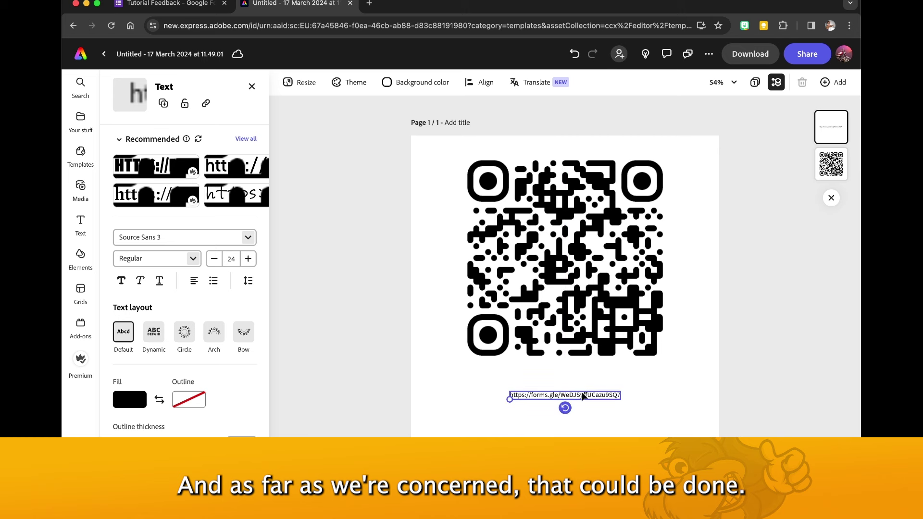
{"action": "left_click", "coordinate": [686, 391]}
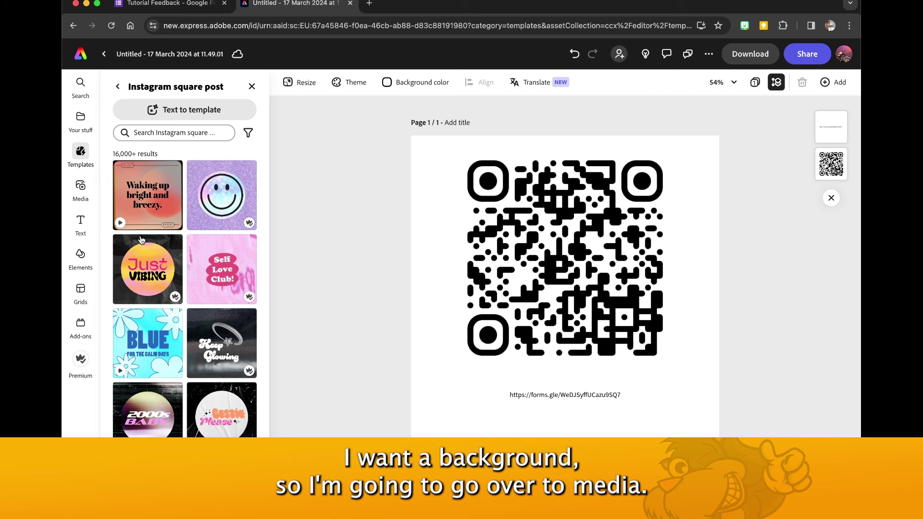
Search stock photos for 'classroom' and add the green chalkboard photo.
{"action": "left_click", "coordinate": [80, 192]}
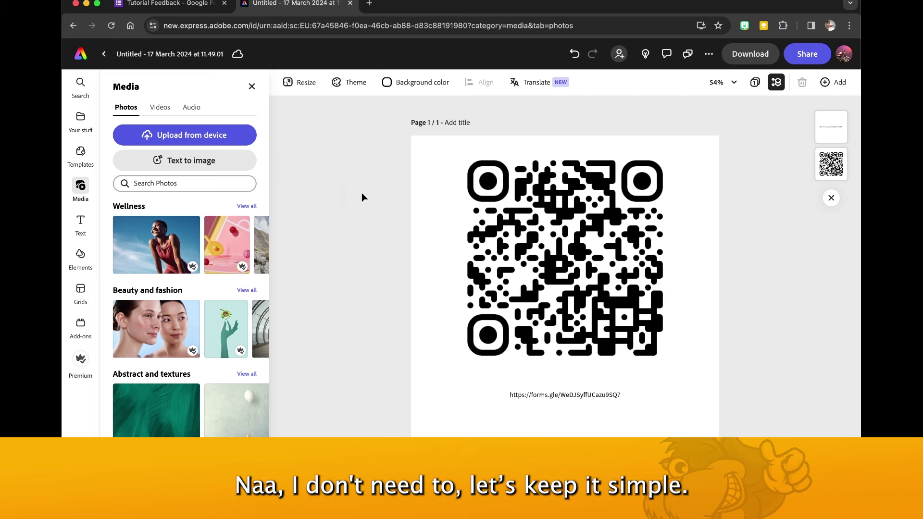
{"action": "left_click", "coordinate": [223, 182]}
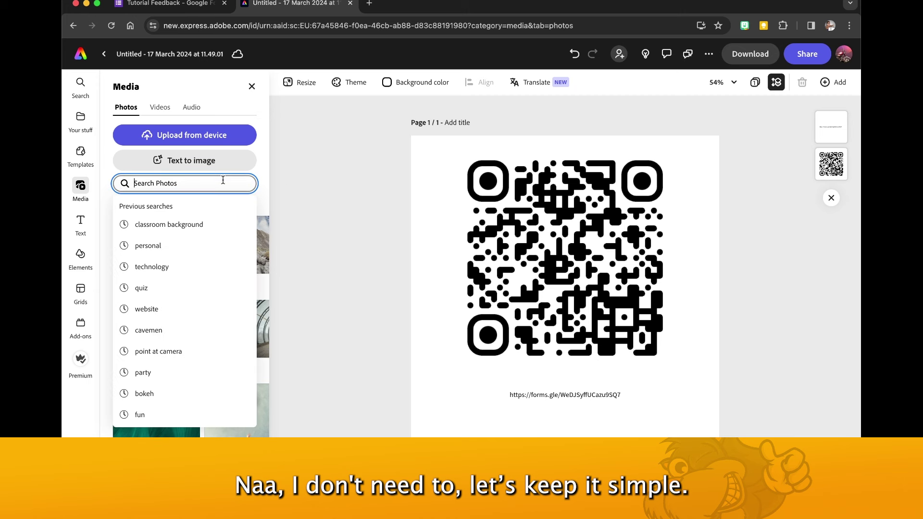
{"action": "type", "text": "class"}
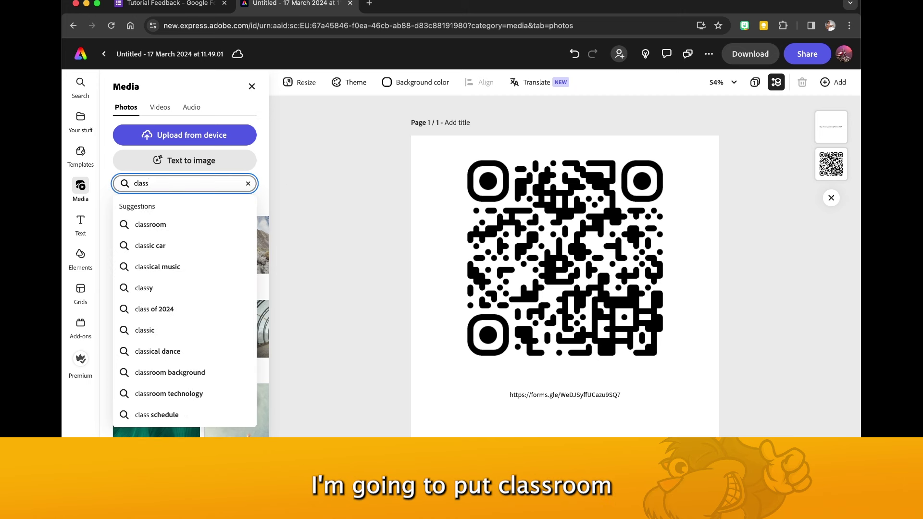
{"action": "type", "text": "room"}
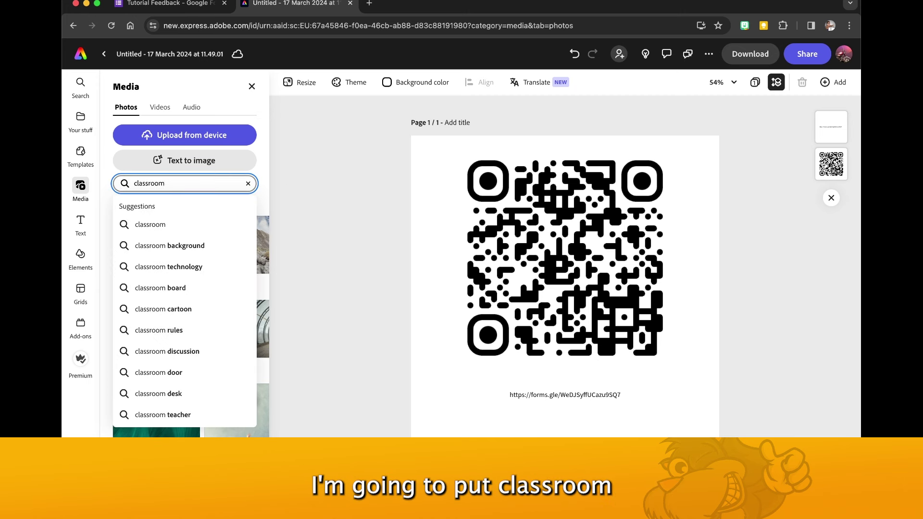
{"action": "left_click", "coordinate": [196, 246]}
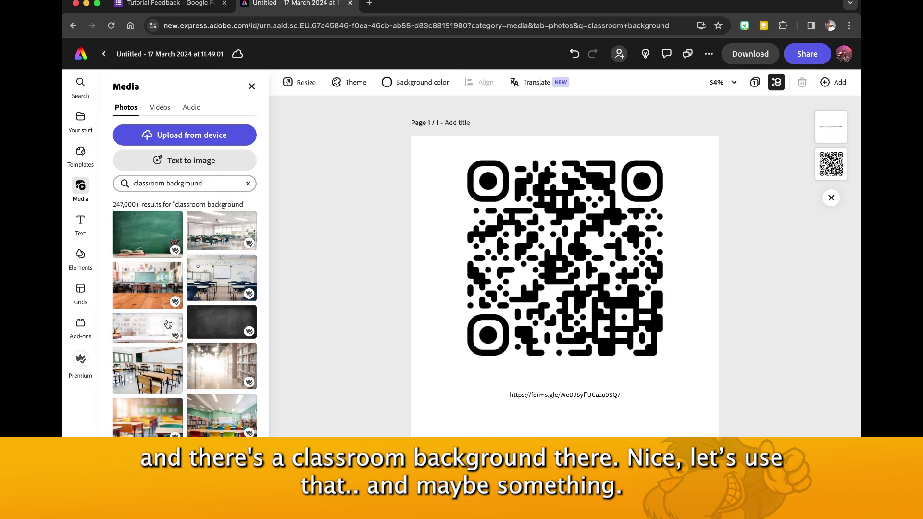
{"action": "scroll", "coordinate": [168, 323], "scroll_direction": "down", "scroll_amount": 1}
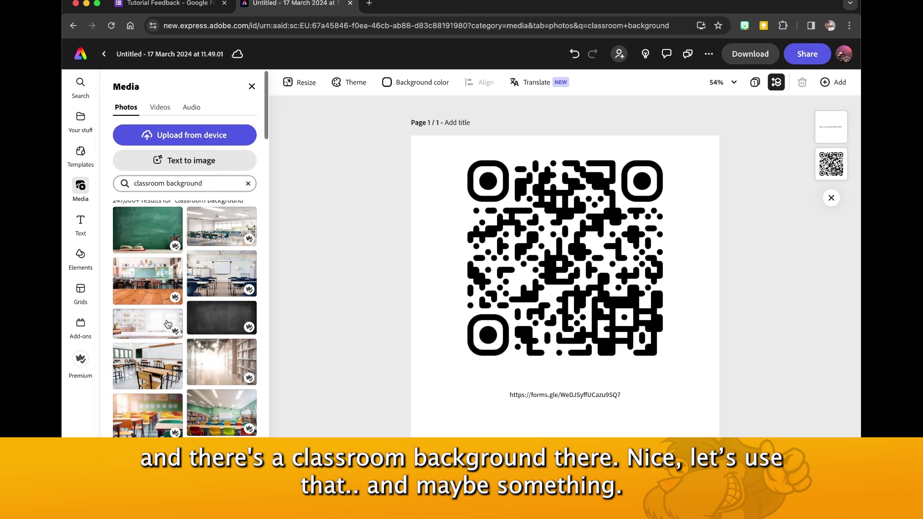
{"action": "left_click", "coordinate": [141, 229]}
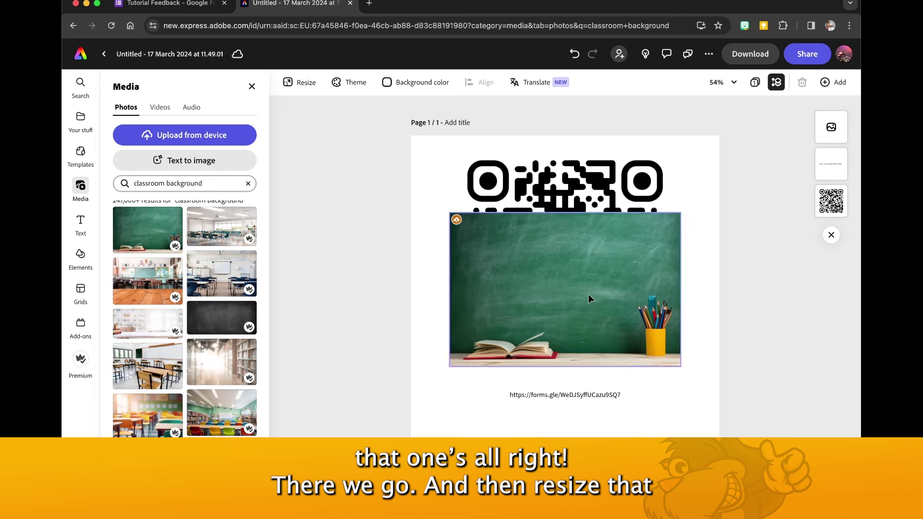
Enlarge the chalkboard photo to fill the page and send it behind the QR code and text.
{"action": "left_click_drag", "start_coordinate": [591, 299], "coordinate": [513, 191]}
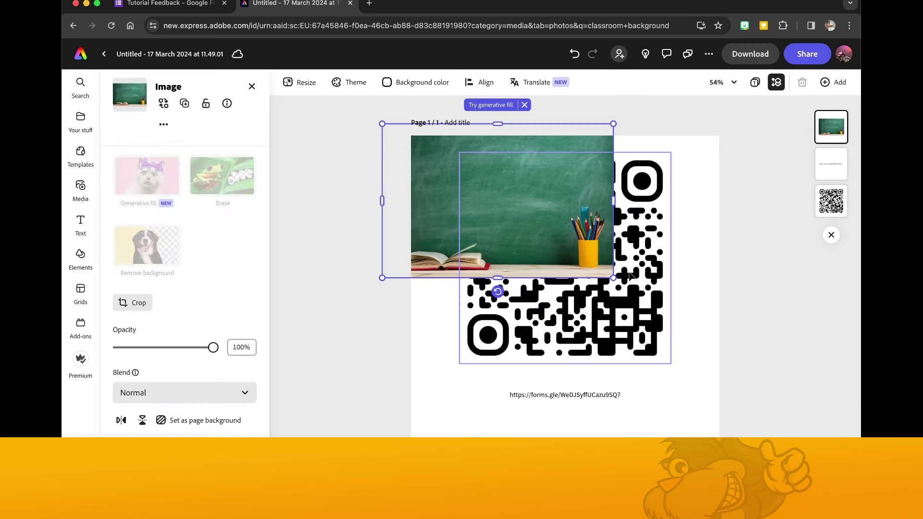
{"action": "left_click_drag", "start_coordinate": [614, 278], "coordinate": [861, 444]}
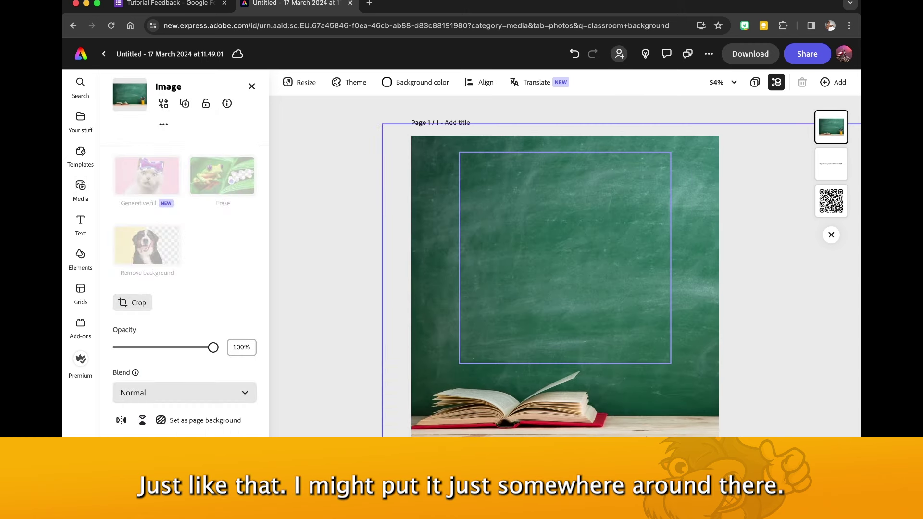
{"action": "mouse_move", "coordinate": [750, 385]}
{"action": "left_mouse_down"}
{"action": "mouse_move", "coordinate": [680, 377]}
{"action": "mouse_move", "coordinate": [636, 391]}
{"action": "left_mouse_up"}
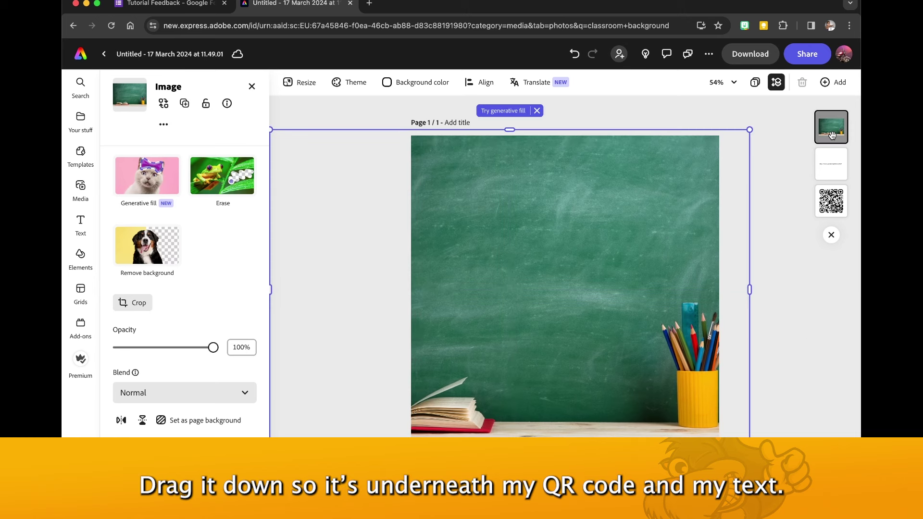
{"action": "left_click_drag", "start_coordinate": [833, 135], "coordinate": [837, 214]}
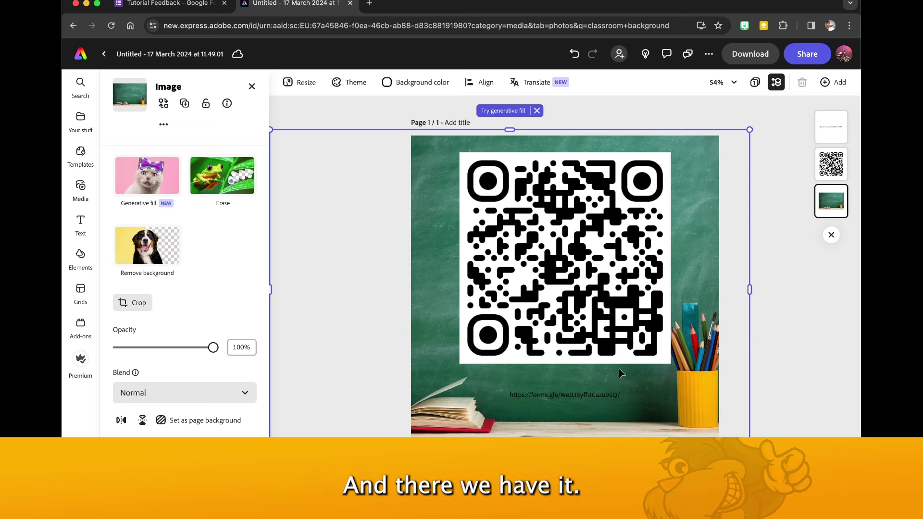
{"action": "left_click", "coordinate": [583, 394]}
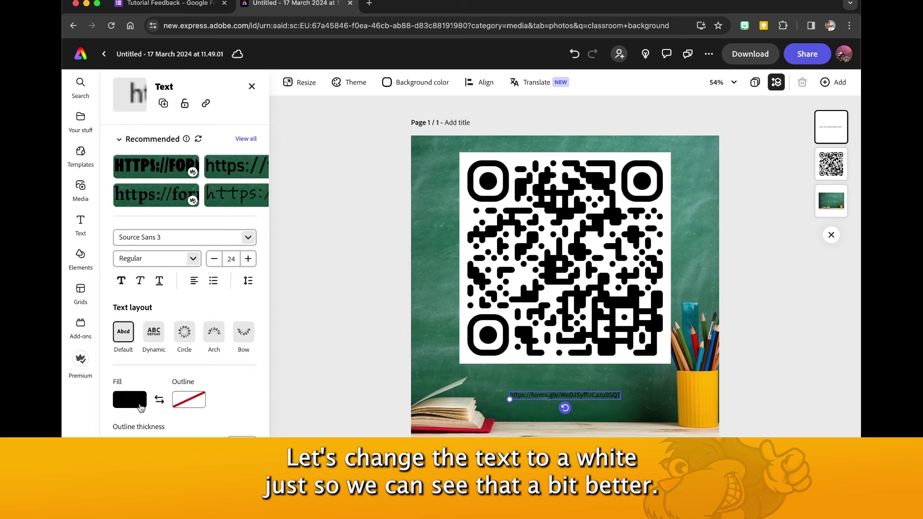
Change the forms.gle link text's fill colour to white.
{"action": "left_click", "coordinate": [141, 408]}
{"action": "left_click", "coordinate": [192, 340]}
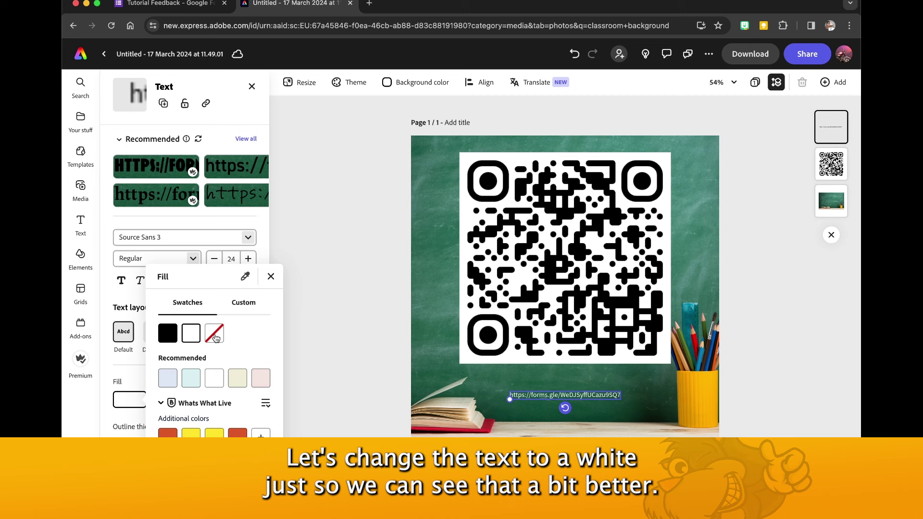
{"action": "left_click", "coordinate": [432, 344]}
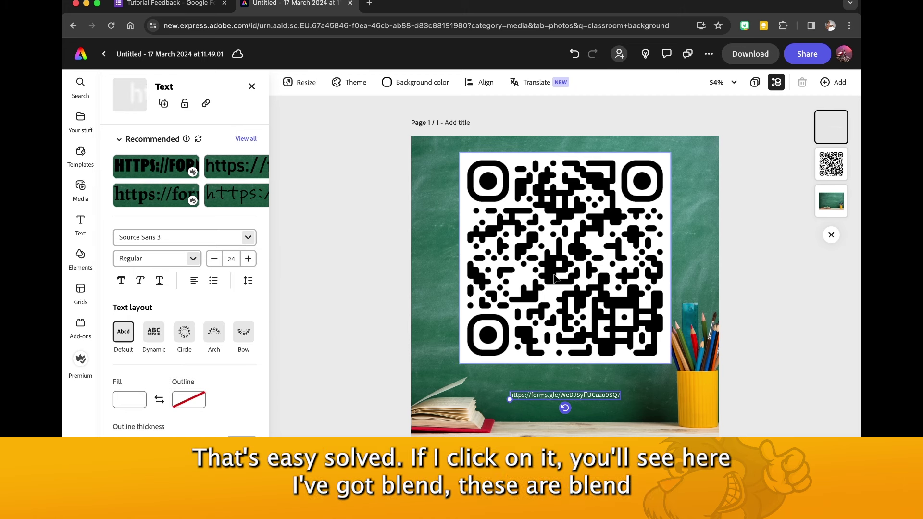
Give the QR code image a Multiply blend mode, after briefly trying Screen.
{"action": "left_click", "coordinate": [537, 286]}
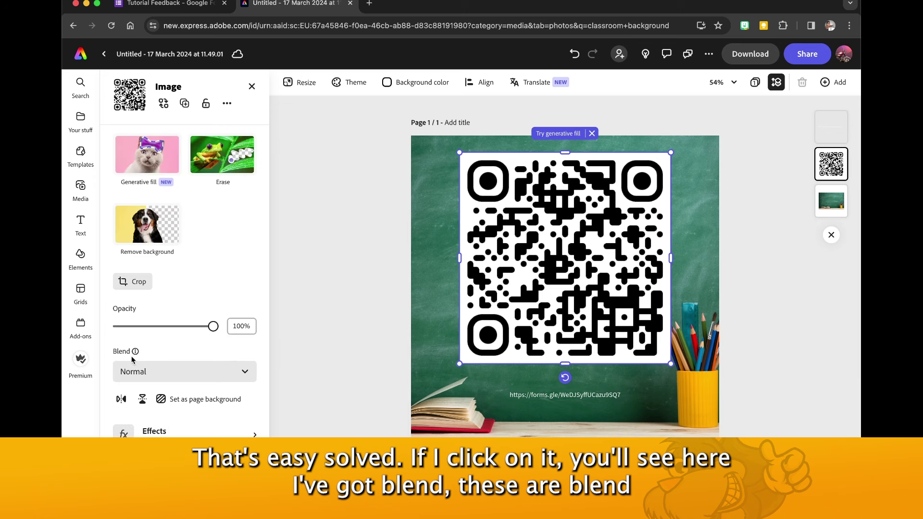
{"action": "left_click", "coordinate": [188, 373]}
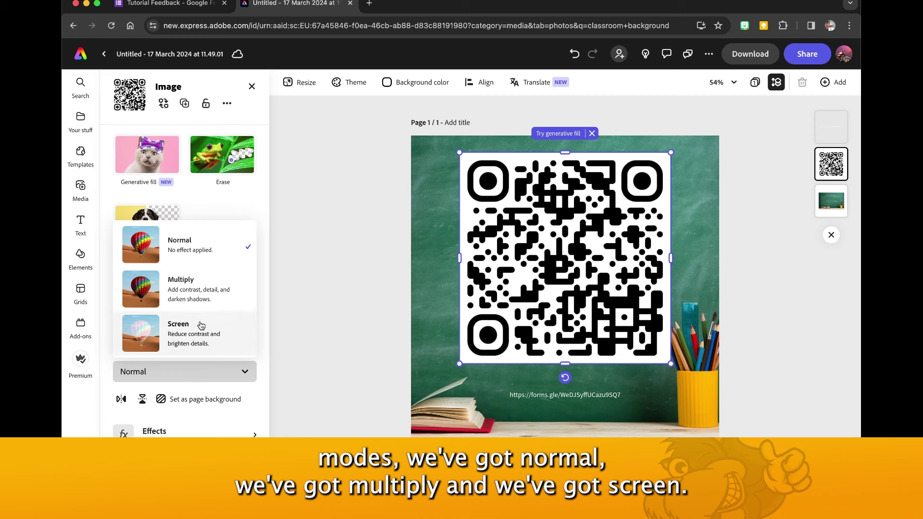
{"action": "left_click", "coordinate": [204, 298]}
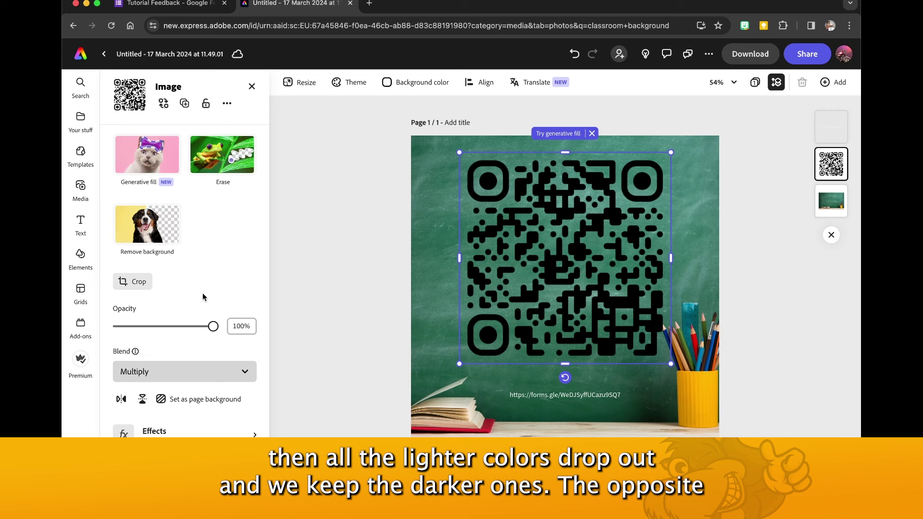
{"action": "left_click", "coordinate": [202, 372]}
{"action": "left_click", "coordinate": [195, 336]}
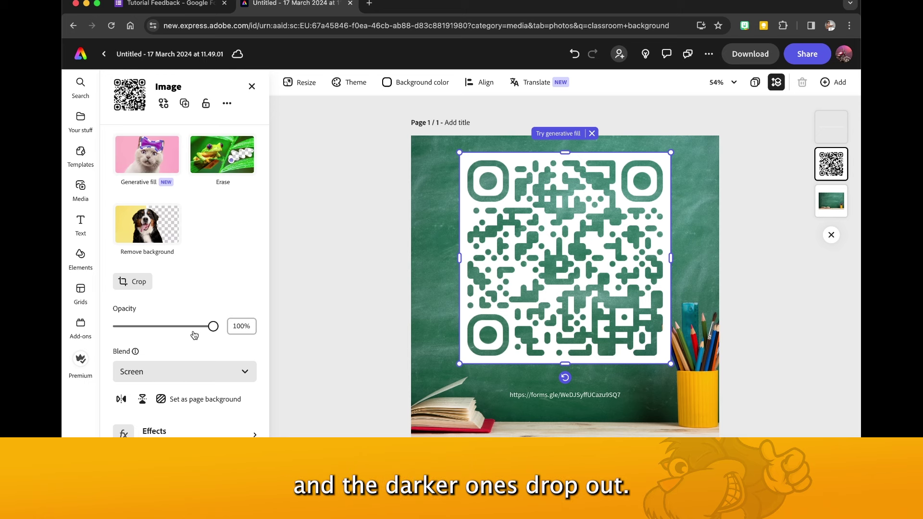
{"action": "left_click", "coordinate": [188, 371]}
{"action": "left_click", "coordinate": [198, 299]}
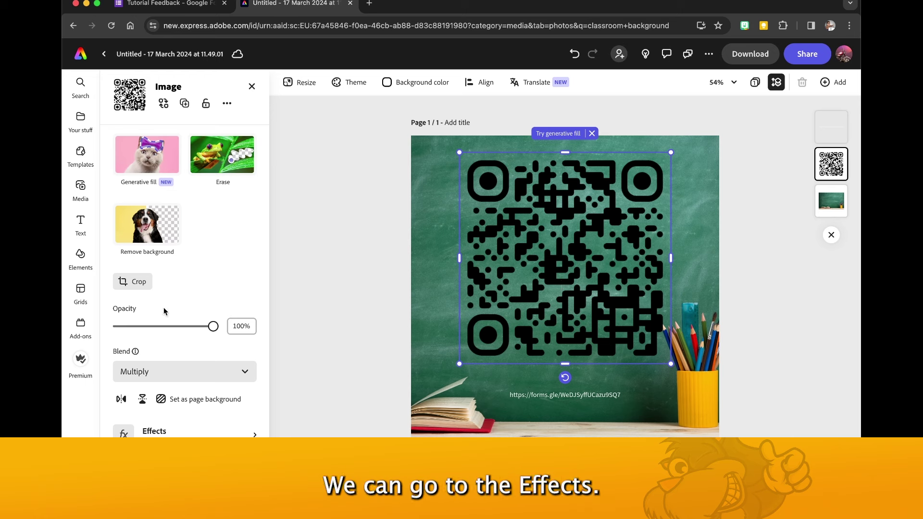
Preview the Darken, Tint and Colorize effects on the QR code.
{"action": "scroll", "coordinate": [163, 311], "scroll_direction": "down", "scroll_amount": 3}
{"action": "left_click", "coordinate": [158, 372]}
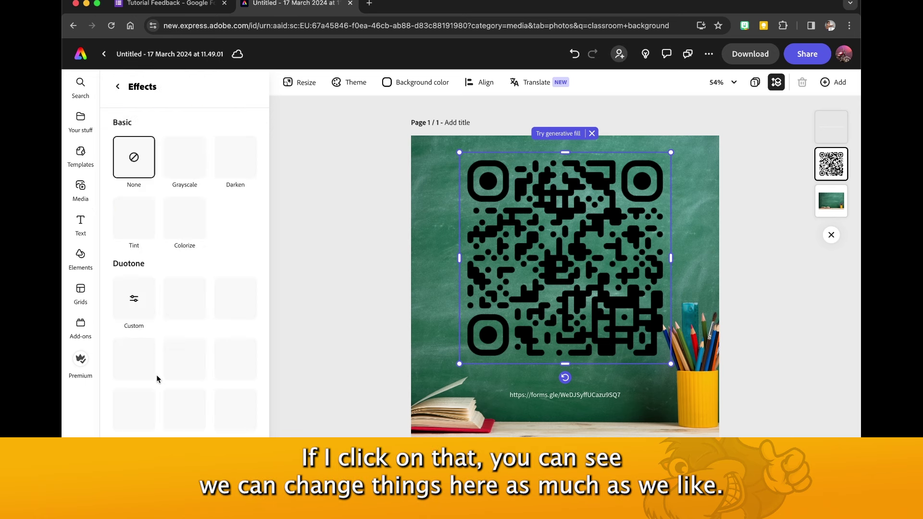
{"action": "left_click", "coordinate": [232, 164]}
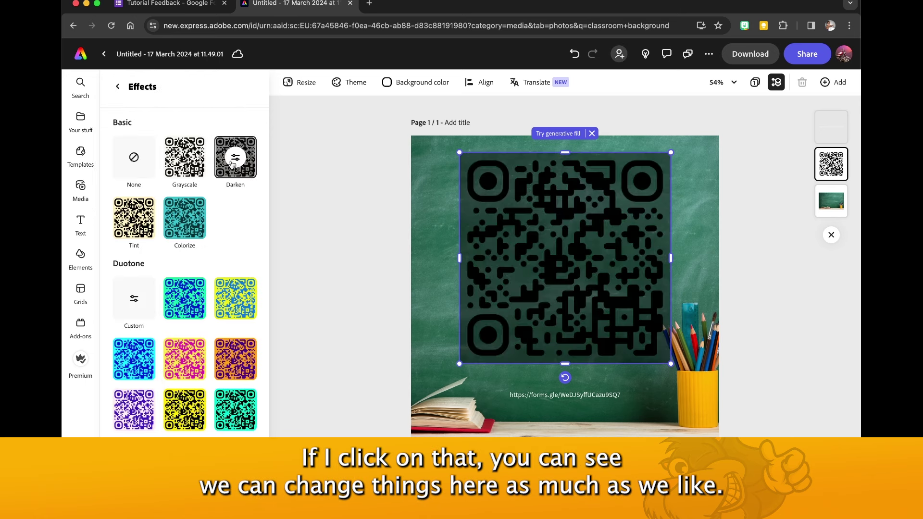
{"action": "left_click", "coordinate": [139, 225]}
{"action": "left_click", "coordinate": [183, 225]}
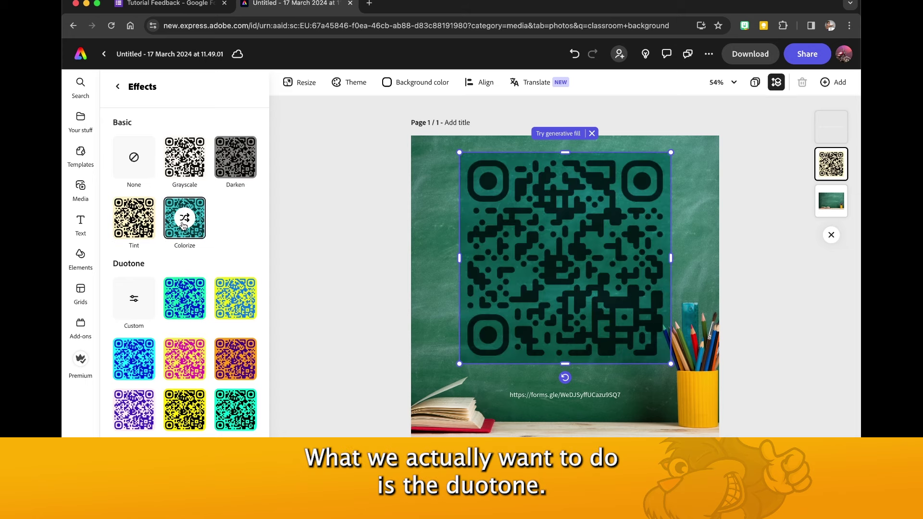
{"action": "scroll", "coordinate": [172, 326], "scroll_direction": "down", "scroll_amount": 3}
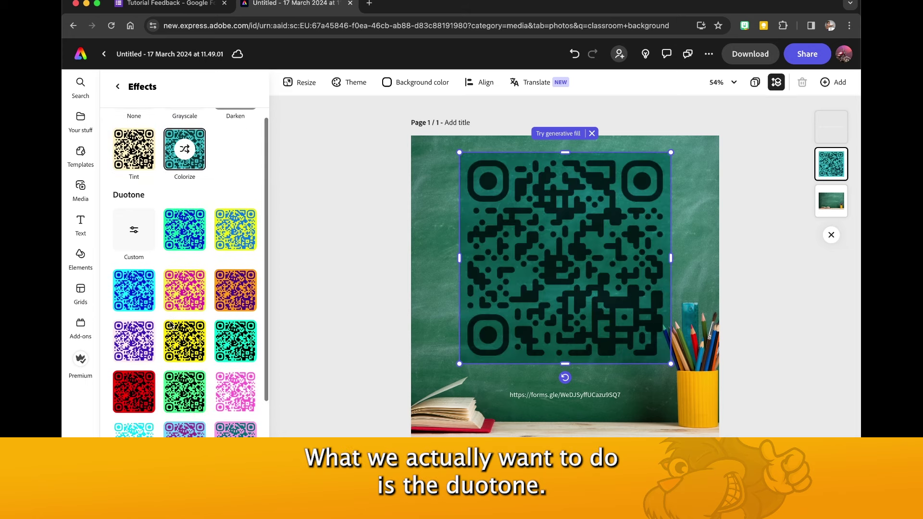
Apply a custom Duotone effect with black shadows and white highlights.
{"action": "left_click", "coordinate": [136, 234]}
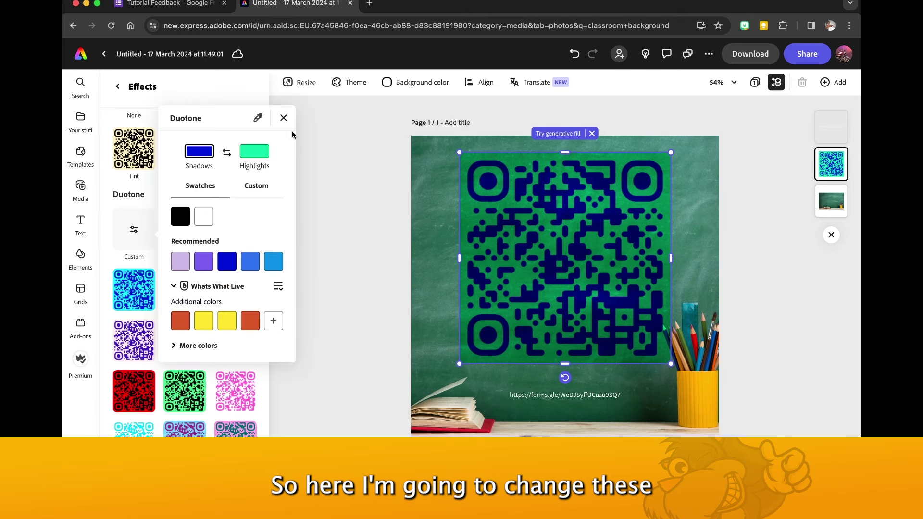
{"action": "left_click", "coordinate": [284, 118]}
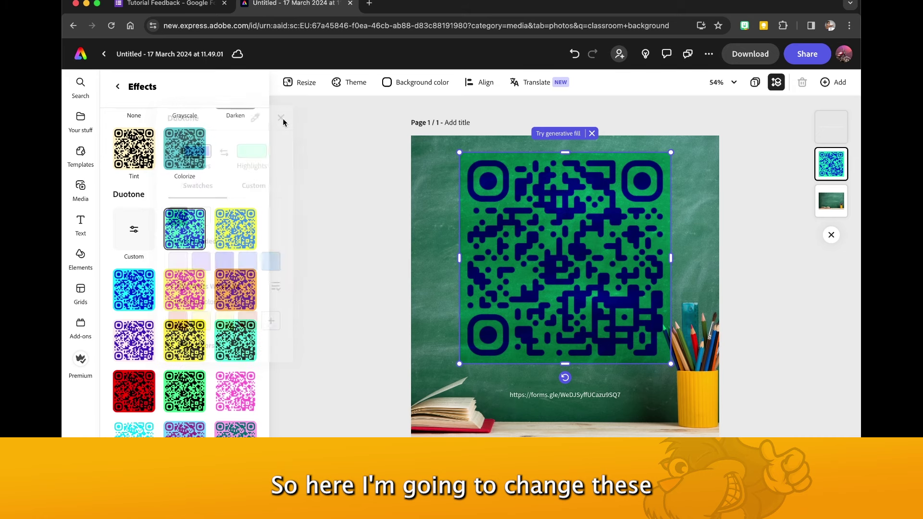
{"action": "left_click", "coordinate": [134, 231]}
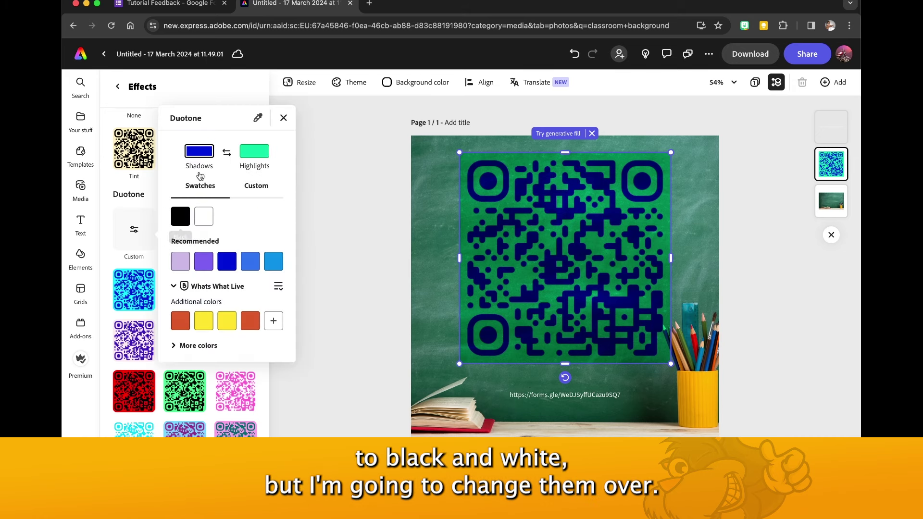
{"action": "left_click", "coordinate": [186, 218]}
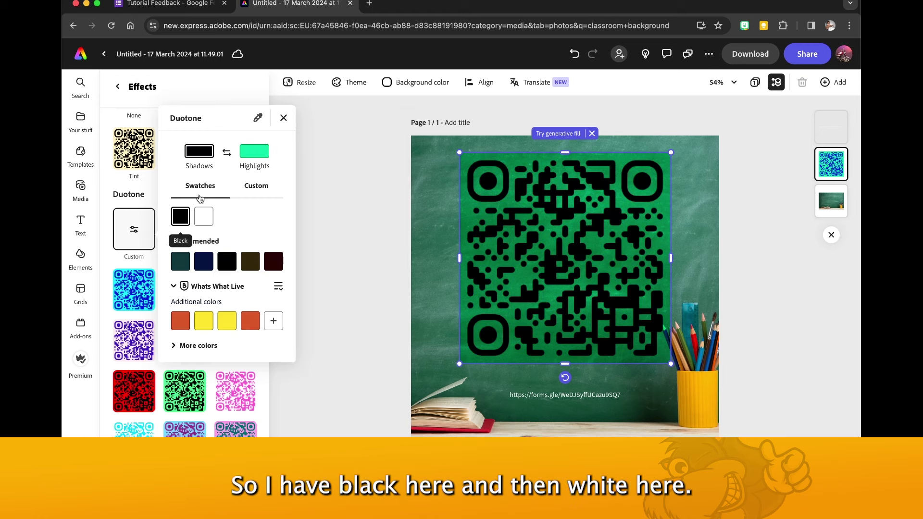
{"action": "left_click", "coordinate": [253, 157]}
{"action": "left_click", "coordinate": [209, 220]}
{"action": "left_click", "coordinate": [283, 118]}
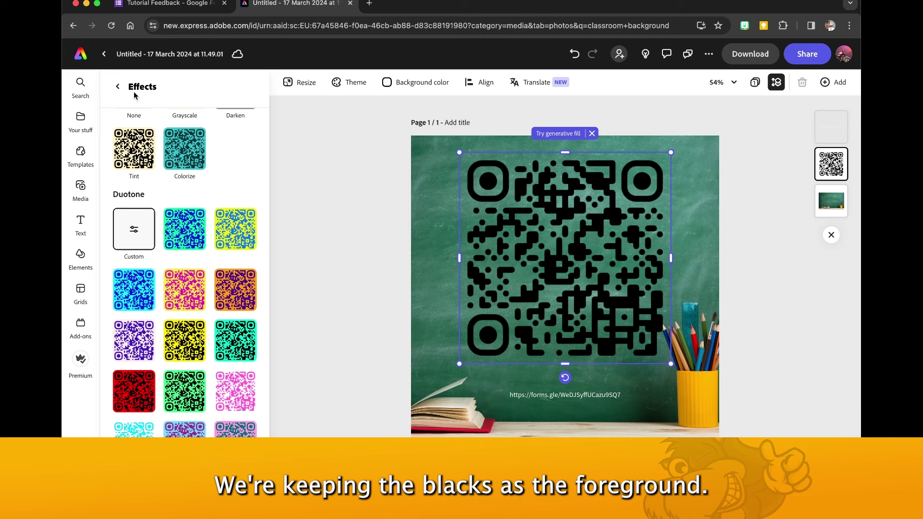
{"action": "left_click", "coordinate": [117, 87]}
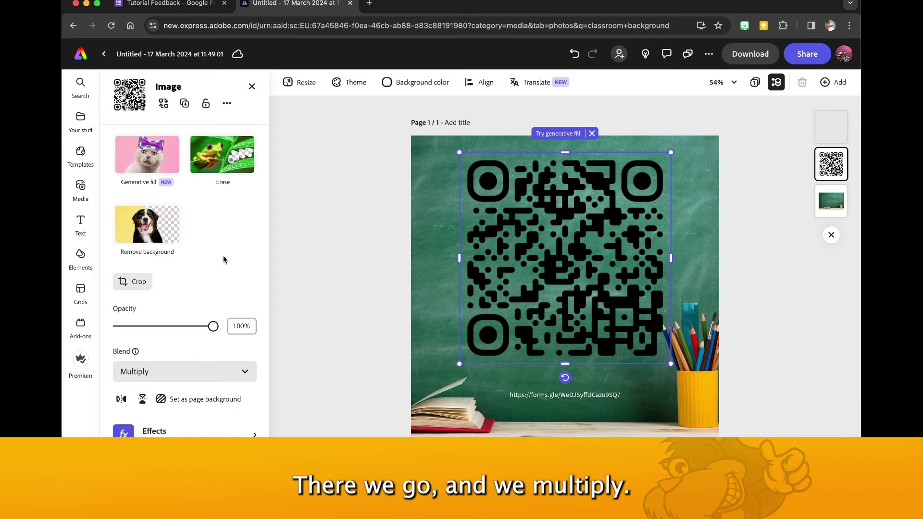
Turn the QR code white with Screen blend and swapped Custom Duotone colours, then nudge it left.
{"action": "left_click", "coordinate": [204, 376]}
{"action": "left_click", "coordinate": [207, 335]}
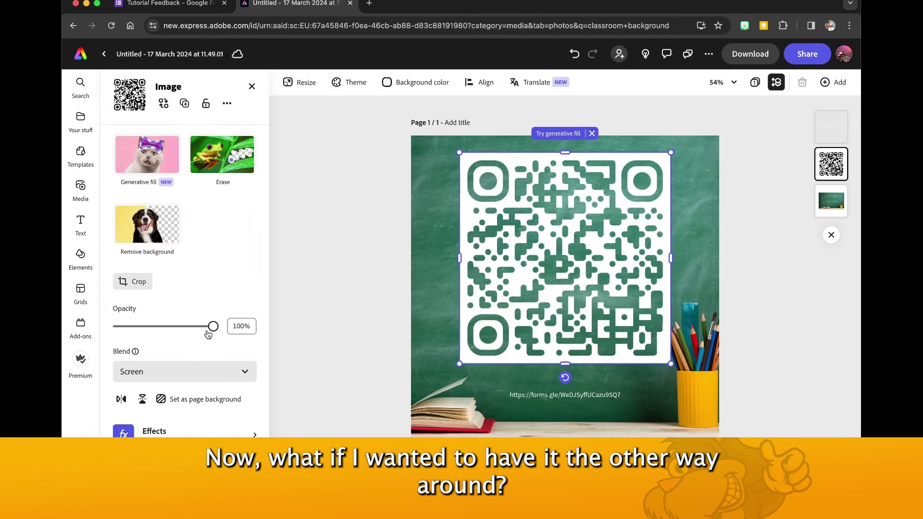
{"action": "left_click", "coordinate": [253, 425]}
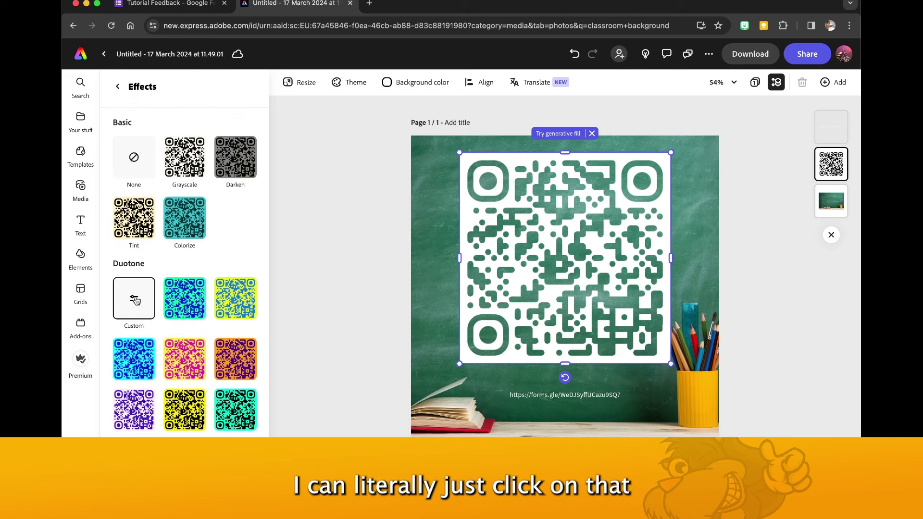
{"action": "left_click", "coordinate": [135, 301]}
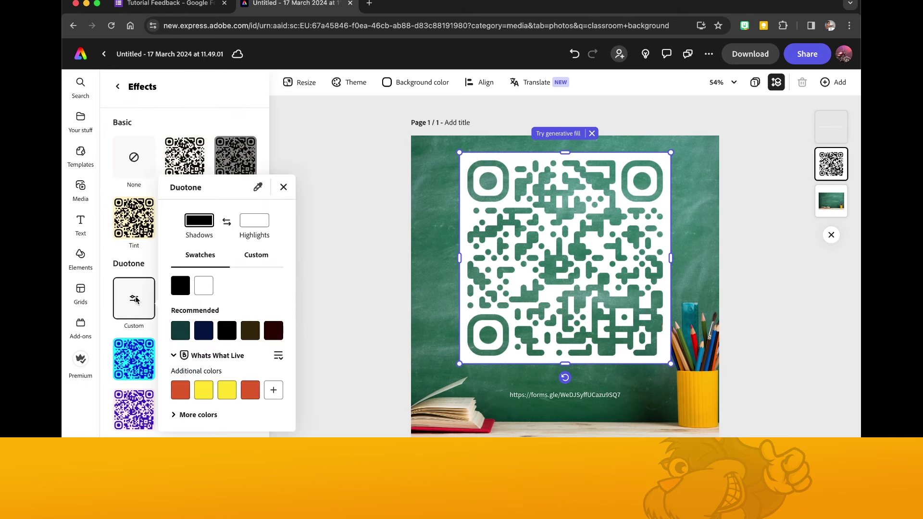
{"action": "left_click", "coordinate": [227, 222]}
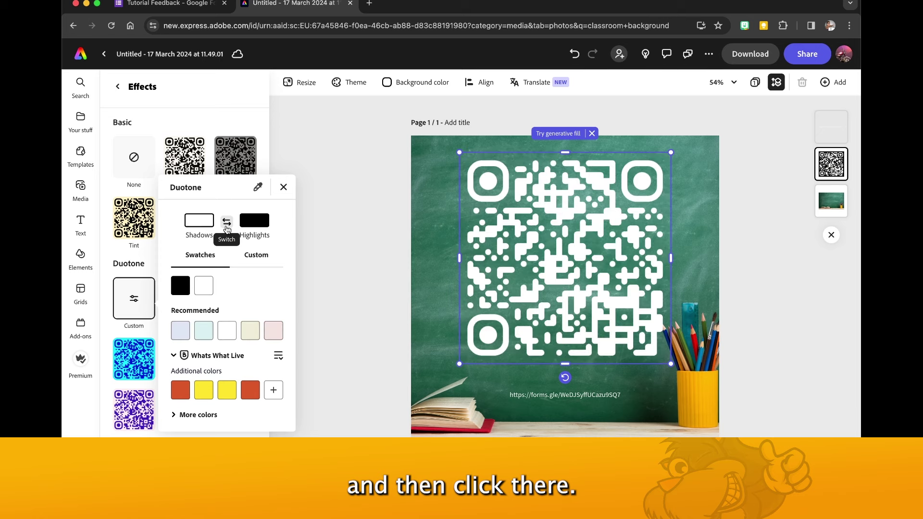
{"action": "left_click", "coordinate": [351, 284]}
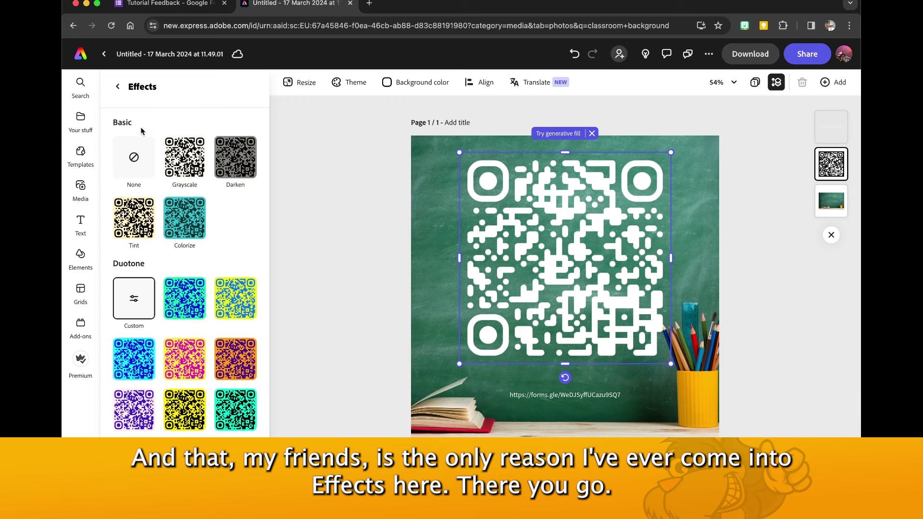
{"action": "left_click", "coordinate": [118, 87]}
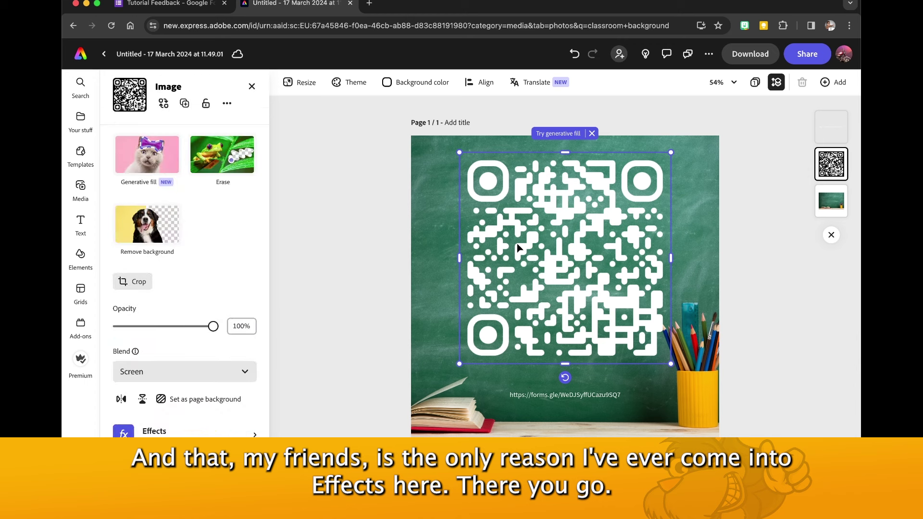
{"action": "left_click_drag", "start_coordinate": [564, 258], "coordinate": [554, 259]}
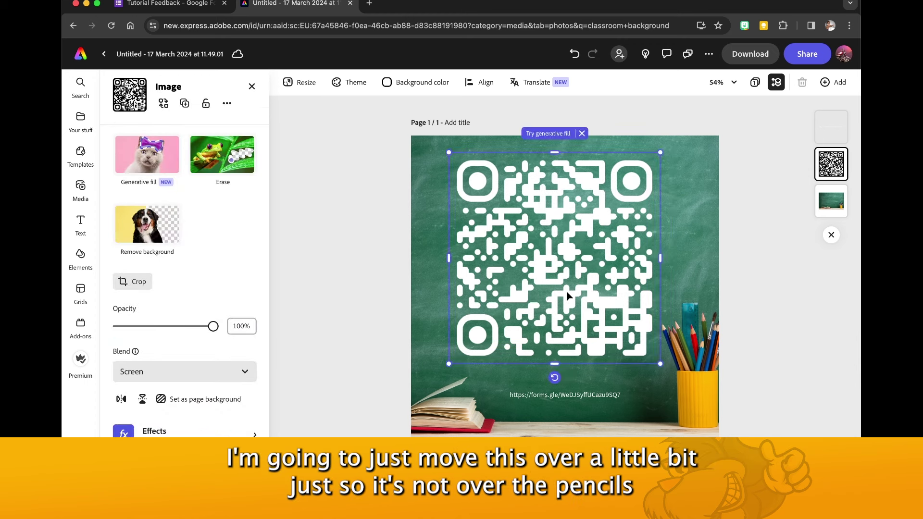
Apply the bold Program OT Black recommended style to the URL text.
{"action": "left_click", "coordinate": [564, 396]}
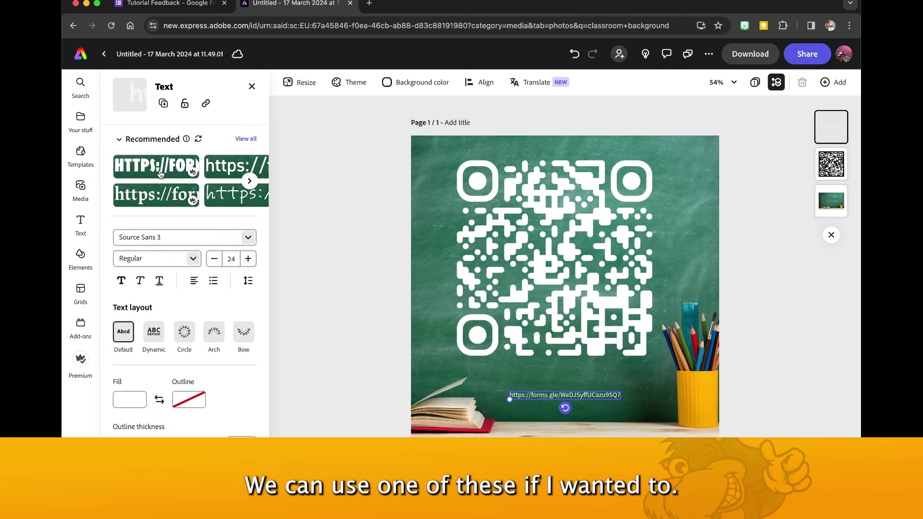
{"action": "left_click", "coordinate": [249, 181]}
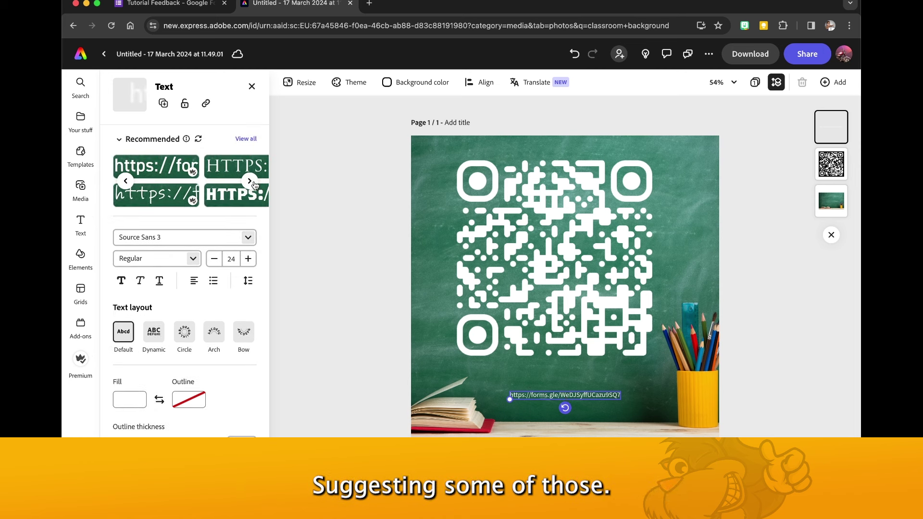
{"action": "left_click", "coordinate": [250, 181]}
{"action": "left_click", "coordinate": [250, 181]}
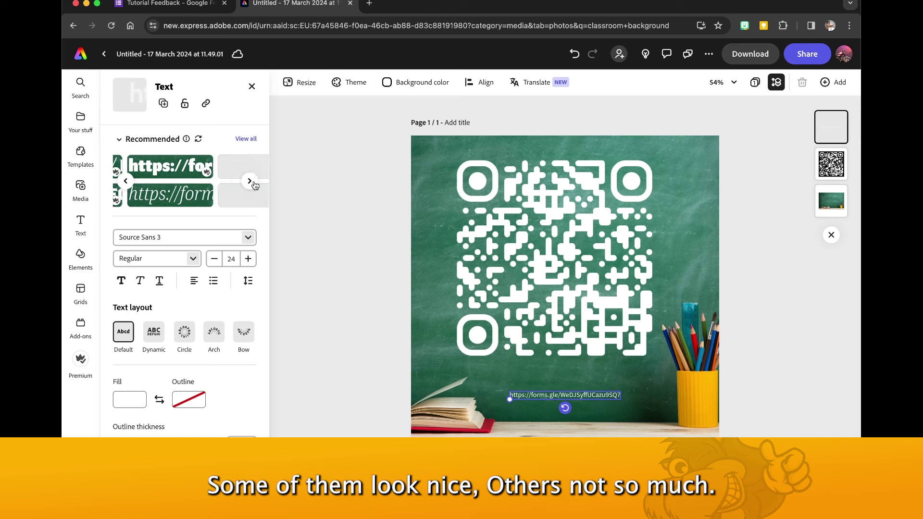
{"action": "left_click", "coordinate": [191, 172]}
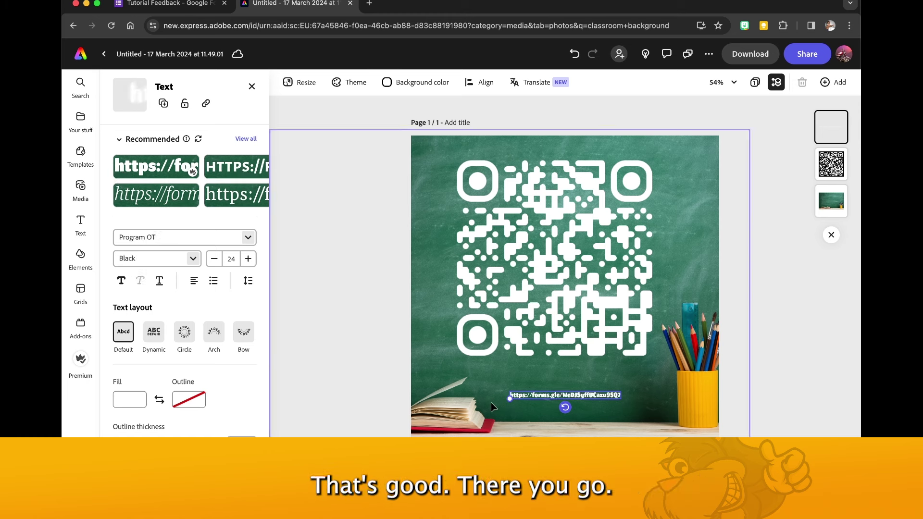
Enlarge the URL, centre it under the QR code, and restyle it in Alegreya Sans SC Bold.
{"action": "left_click_drag", "start_coordinate": [511, 399], "coordinate": [424, 414]}
{"action": "left_click_drag", "start_coordinate": [520, 402], "coordinate": [552, 373]}
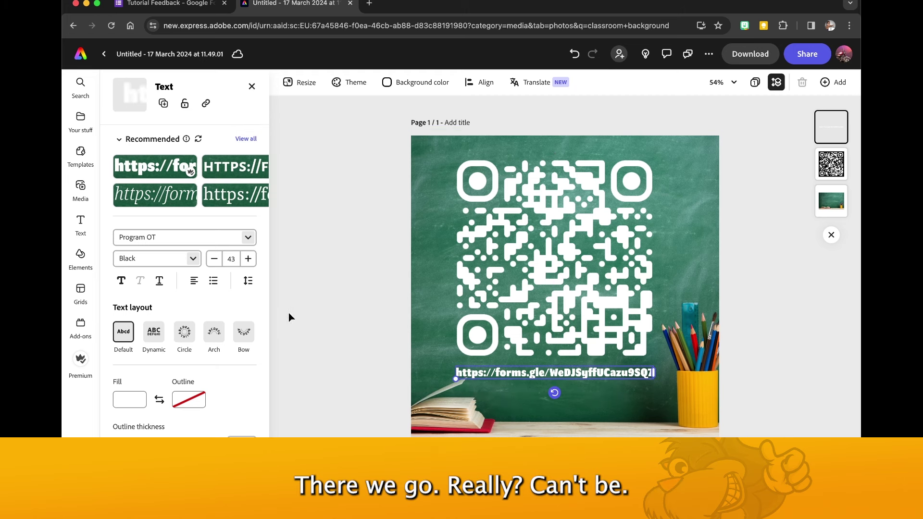
{"action": "left_click", "coordinate": [230, 175]}
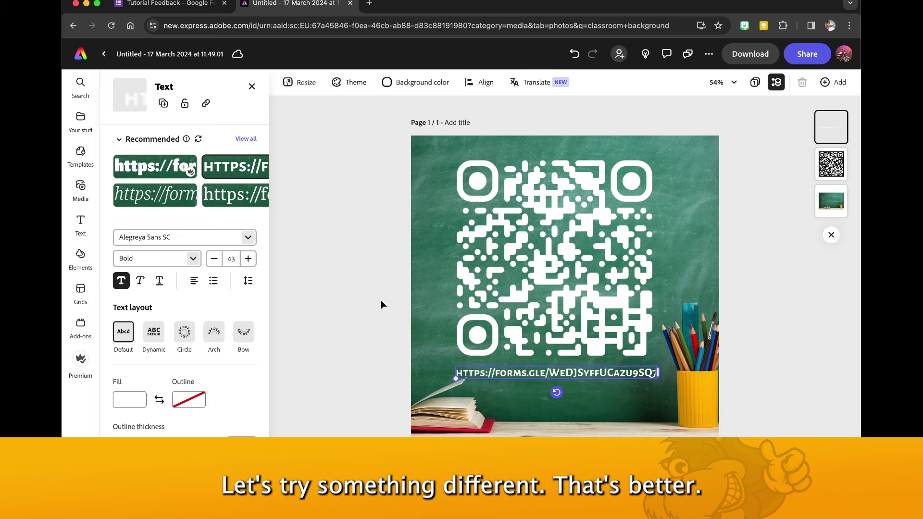
{"action": "left_click", "coordinate": [420, 361]}
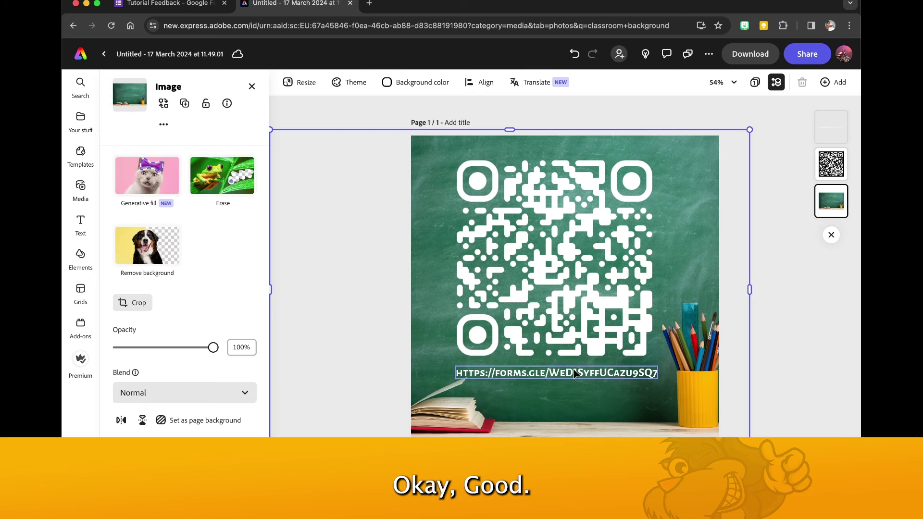
Nudge the URL text slightly up and left so it sits centred beneath the QR code.
{"action": "left_click_drag", "start_coordinate": [573, 370], "coordinate": [563, 368]}
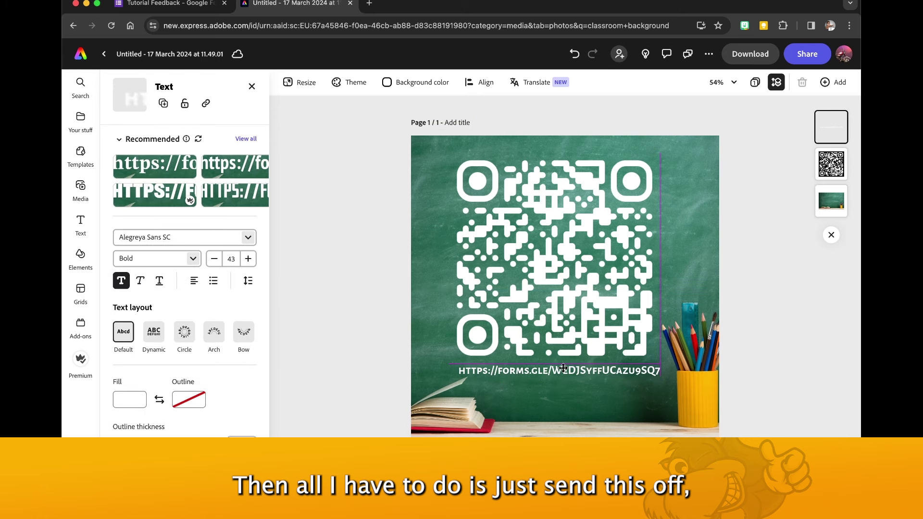
{"action": "left_click", "coordinate": [743, 345]}
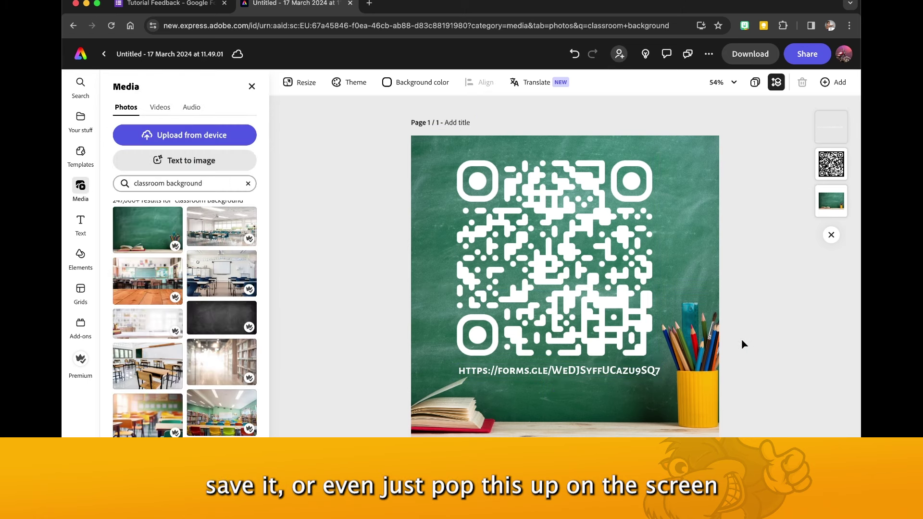